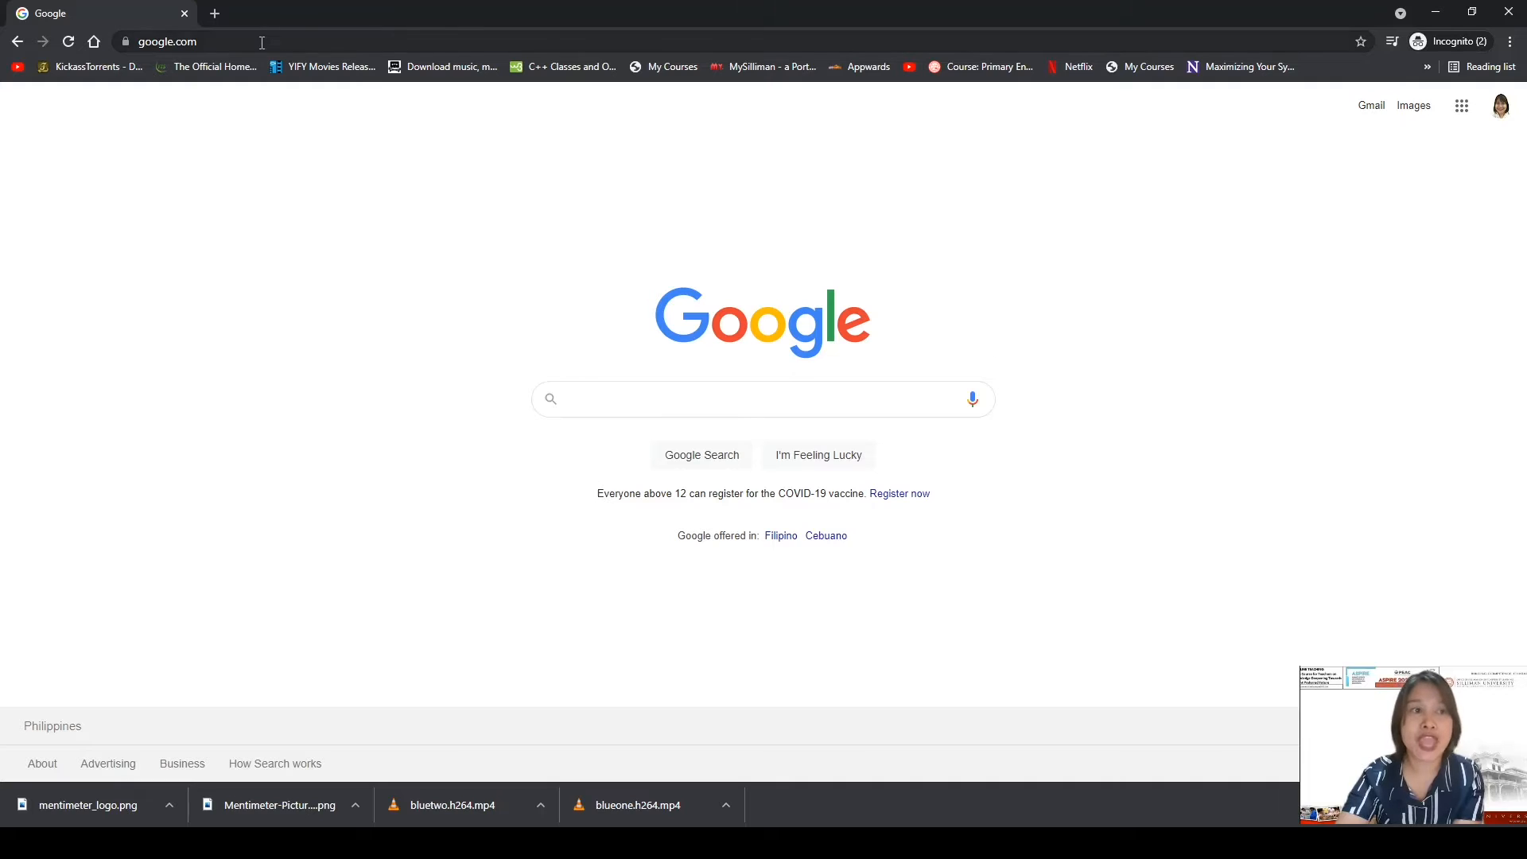
Enter 'mentime' in Chrome's address bar and go to mentimeter.com.
left_click(262, 44)
type("mentime")
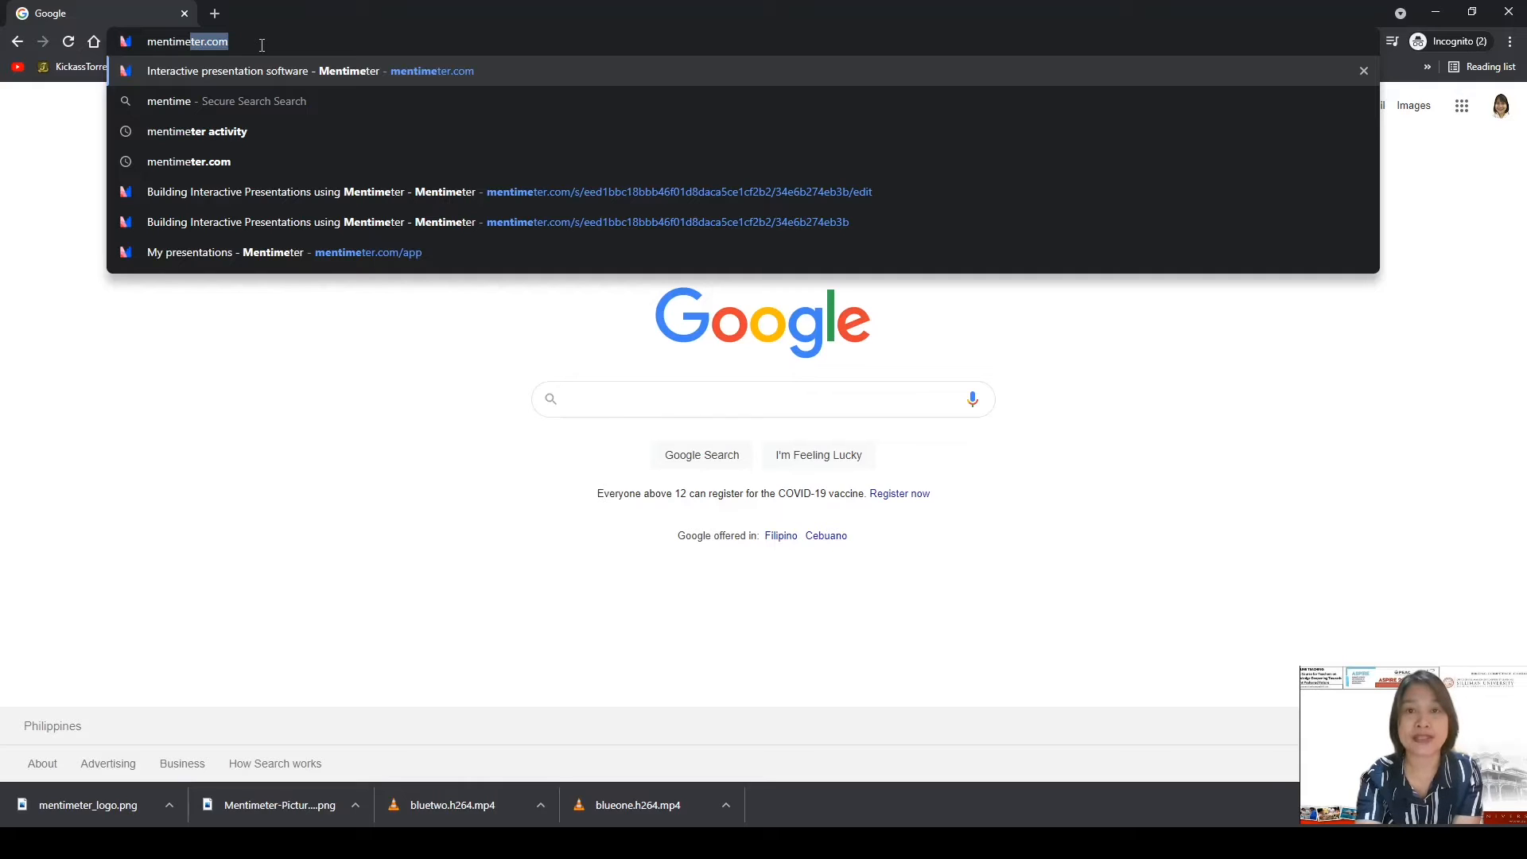
key("Return")
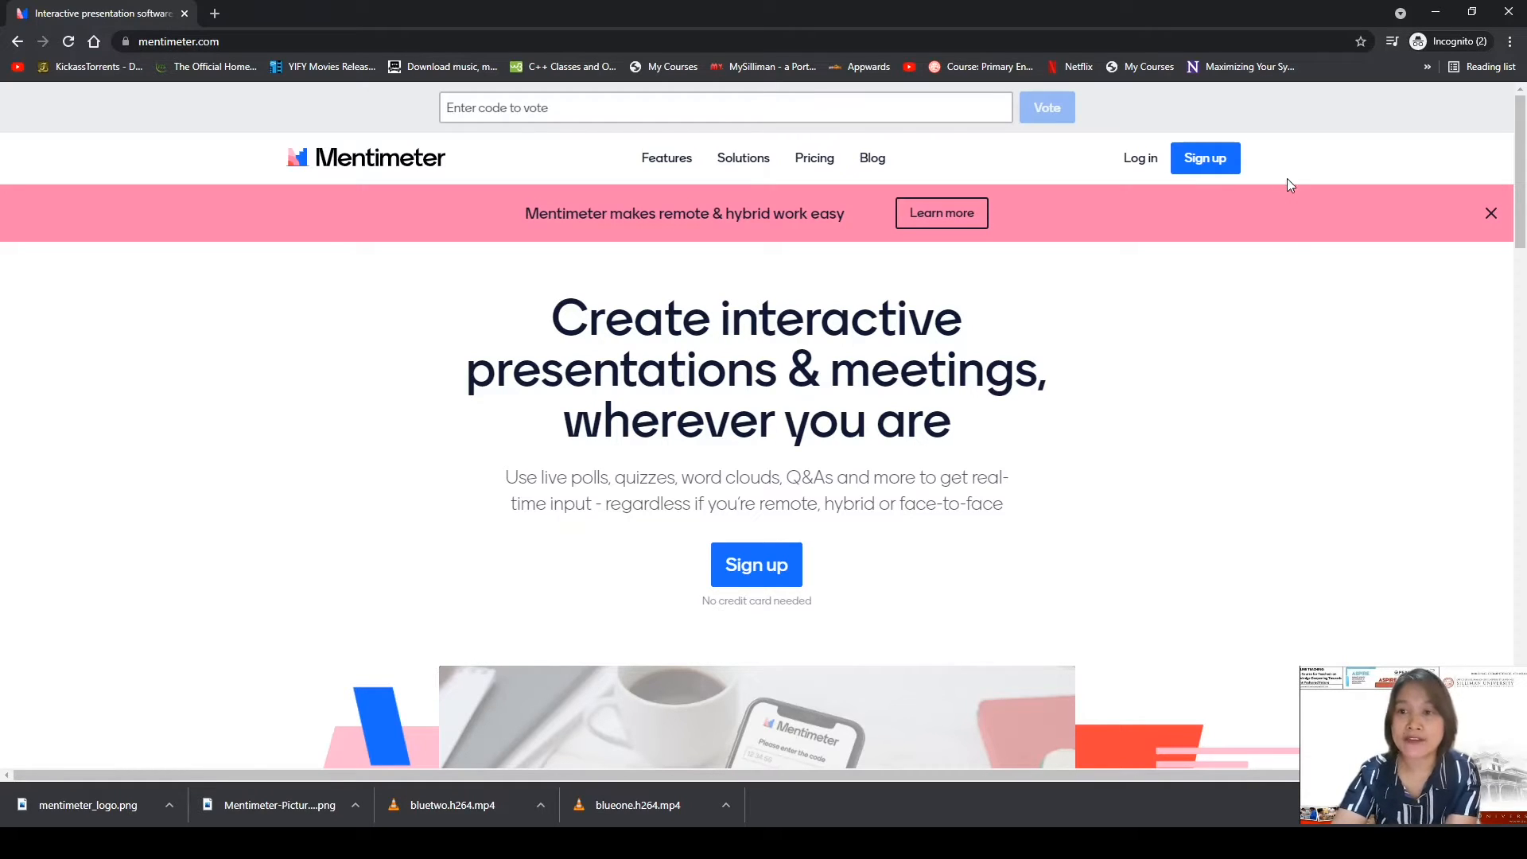
Start a new Mentimeter sign-up and fill in the account e-mail from saved suggestions.
left_click(1210, 159)
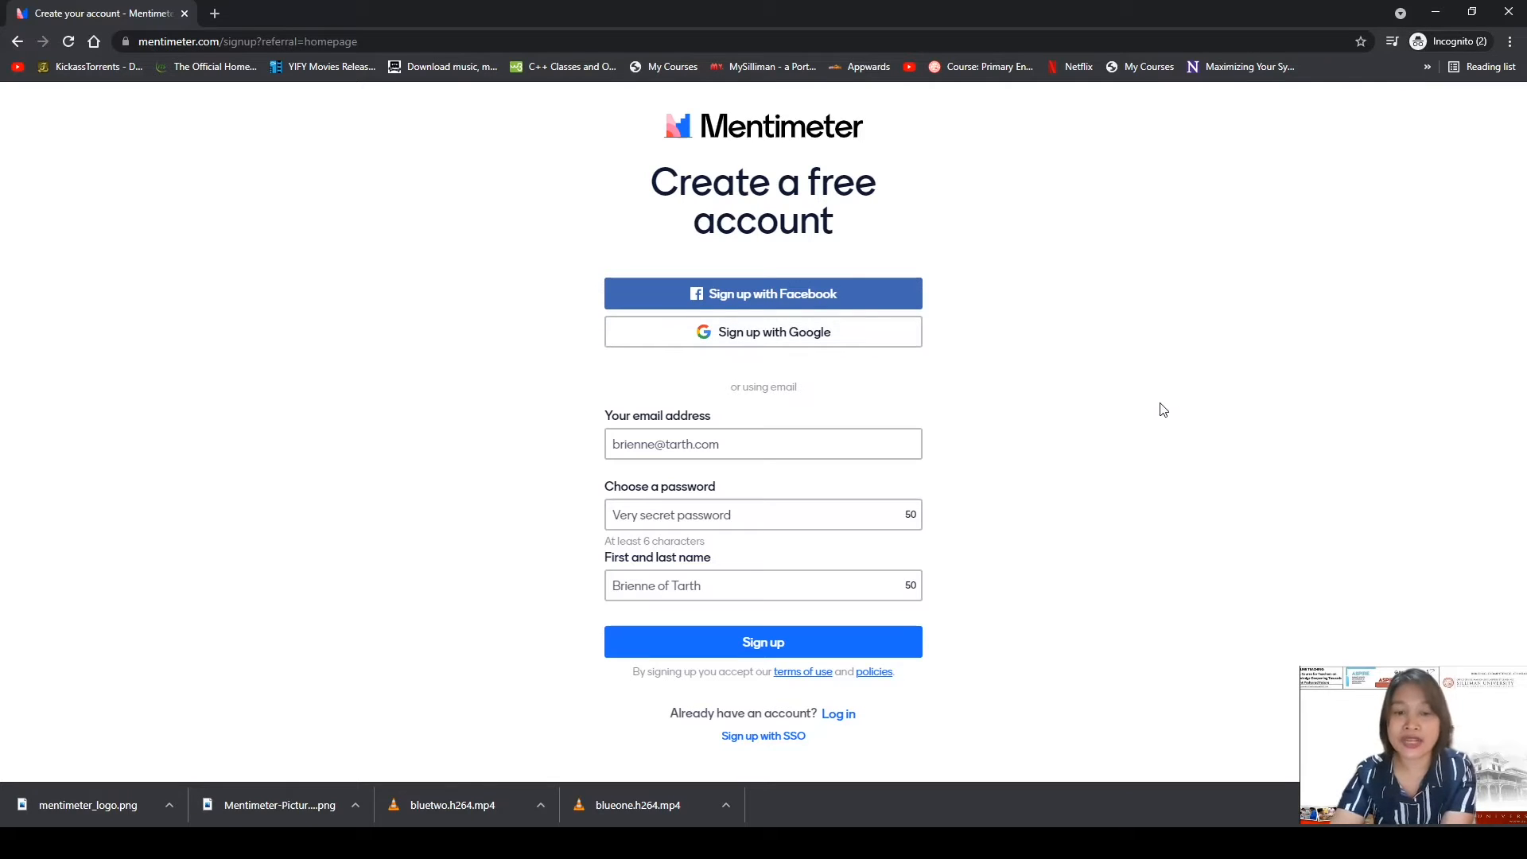
left_click(823, 459)
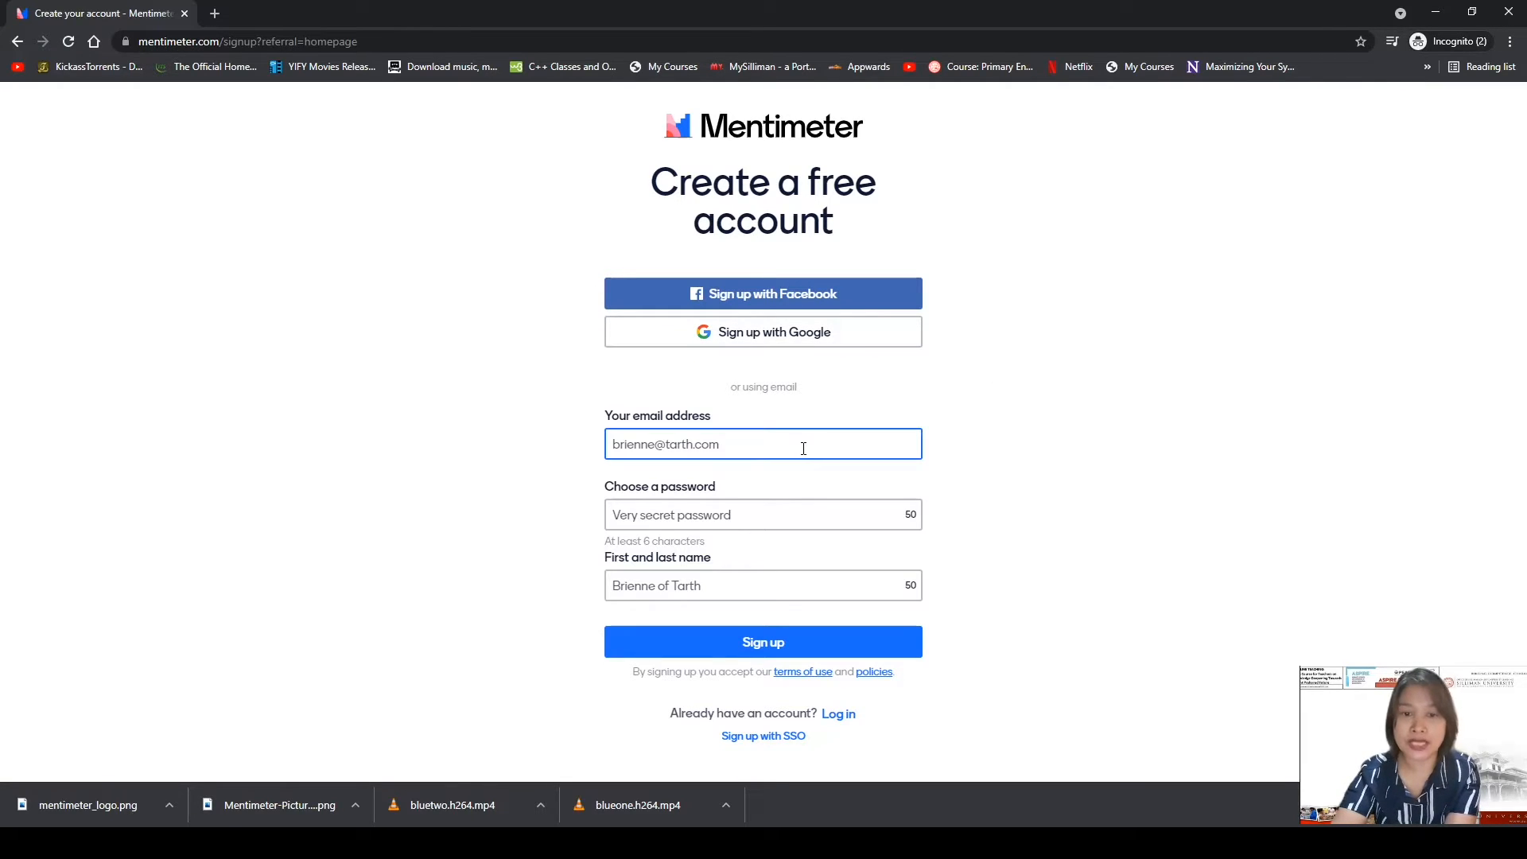
left_click(801, 445)
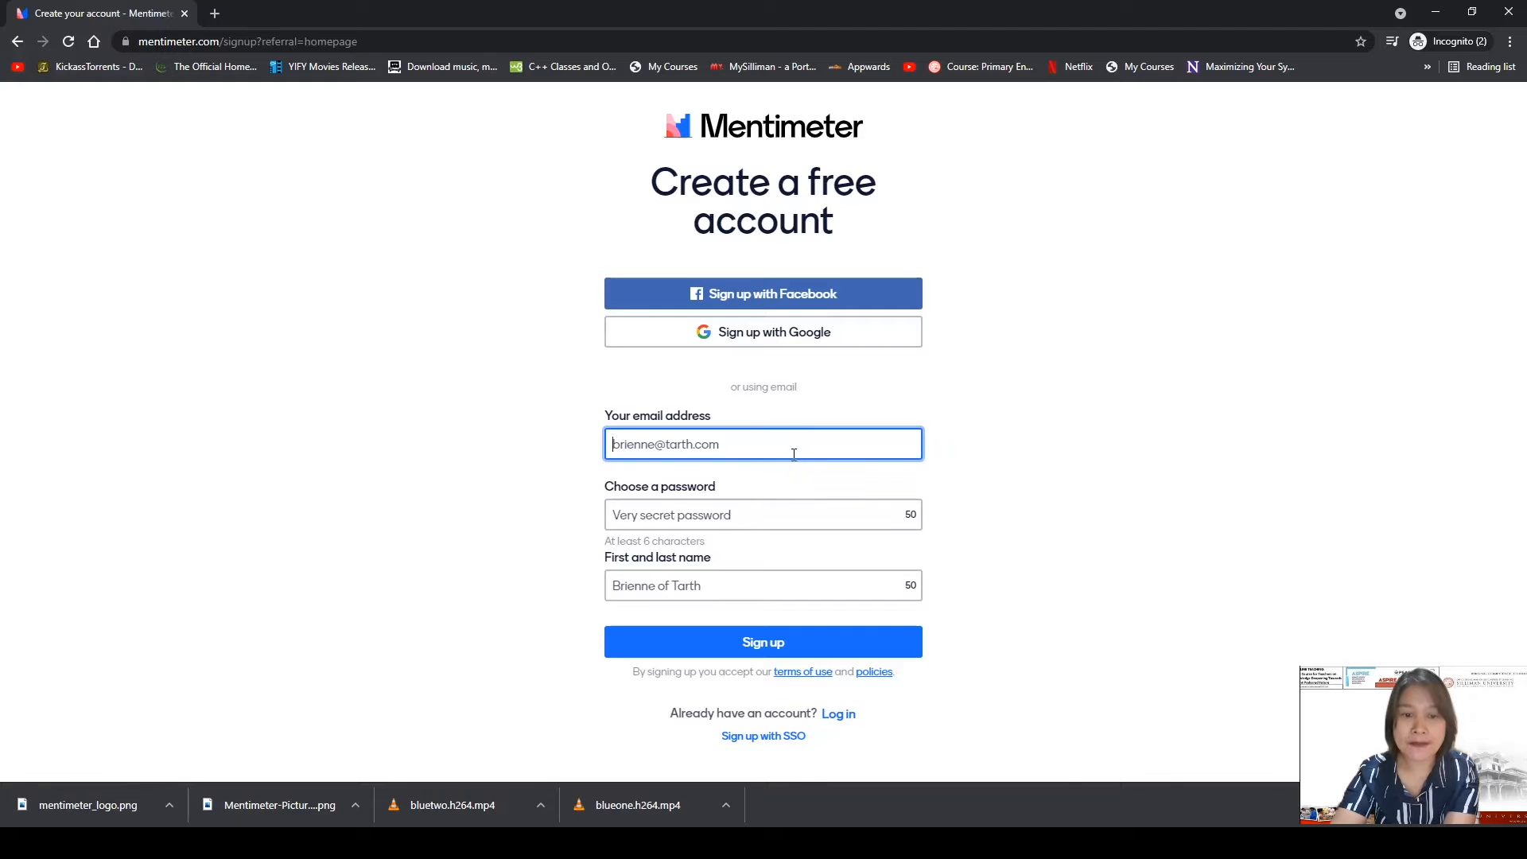
left_click(728, 603)
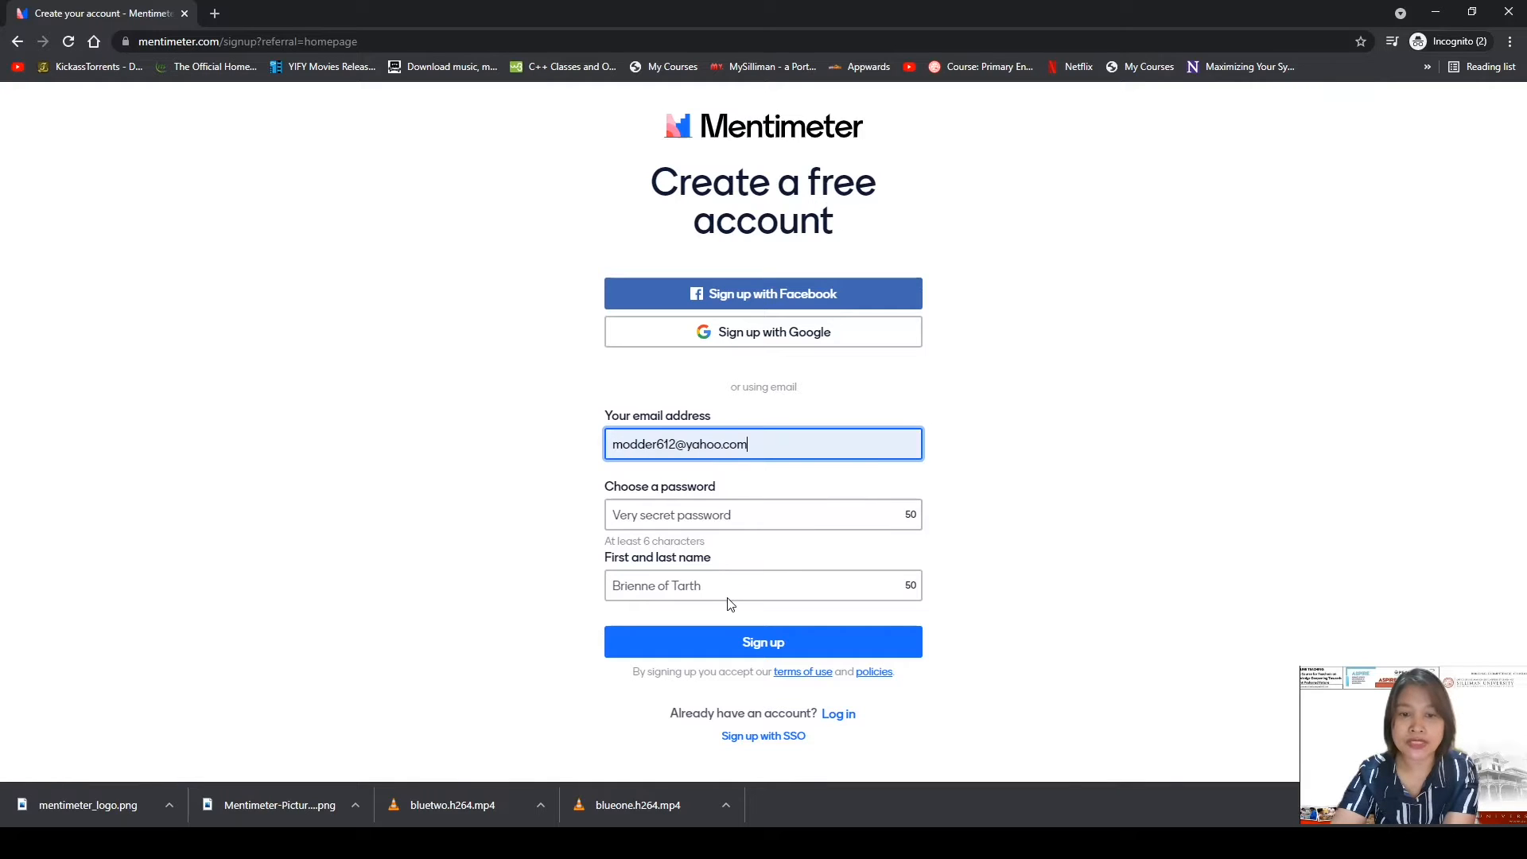
Enter the account password and the user's full name, then submit the sign-up.
left_click(759, 515)
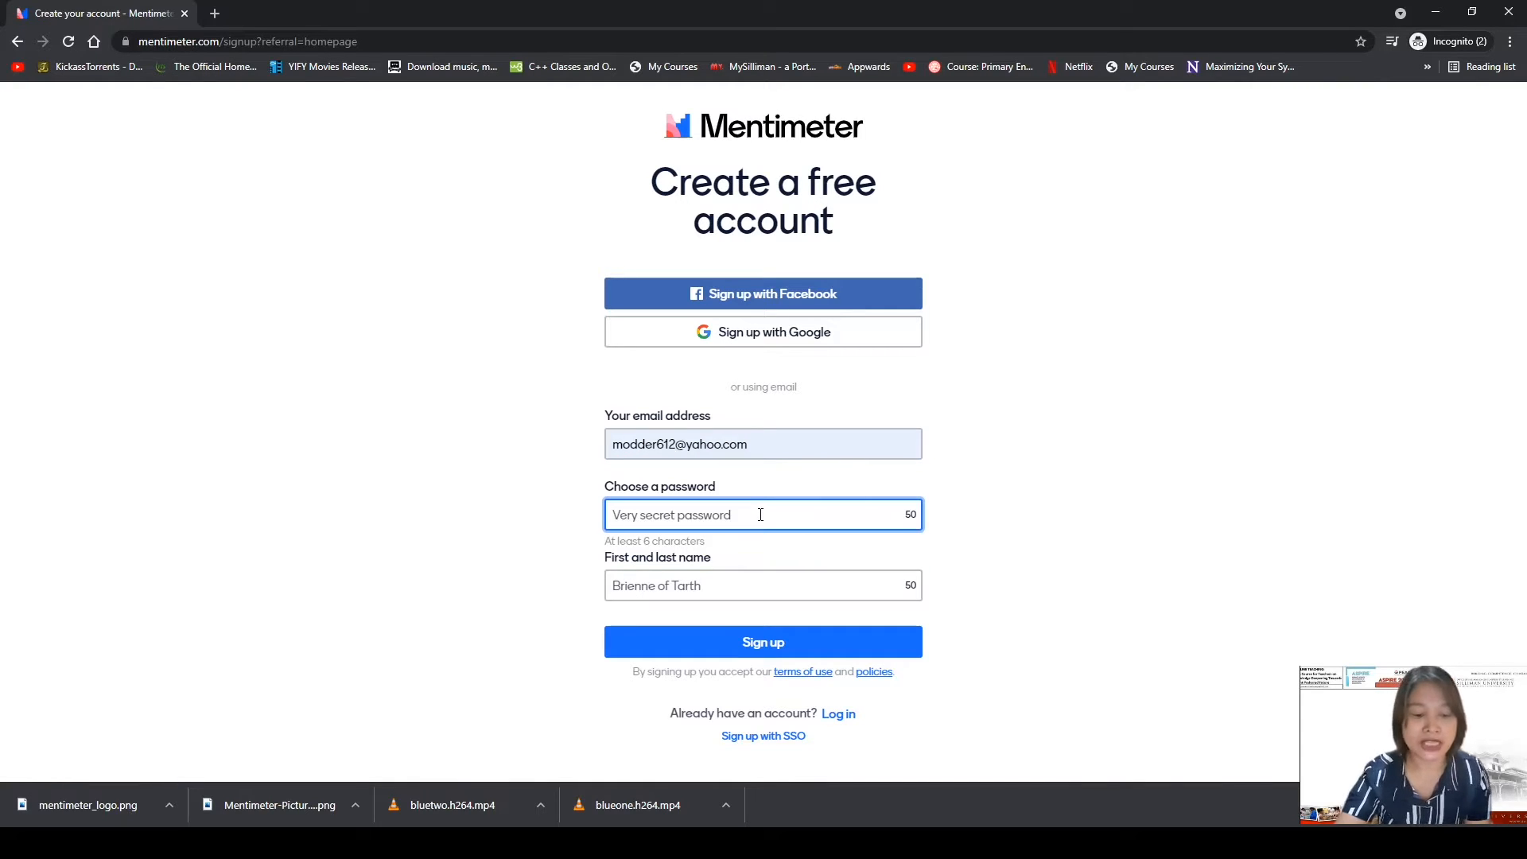
type("*")
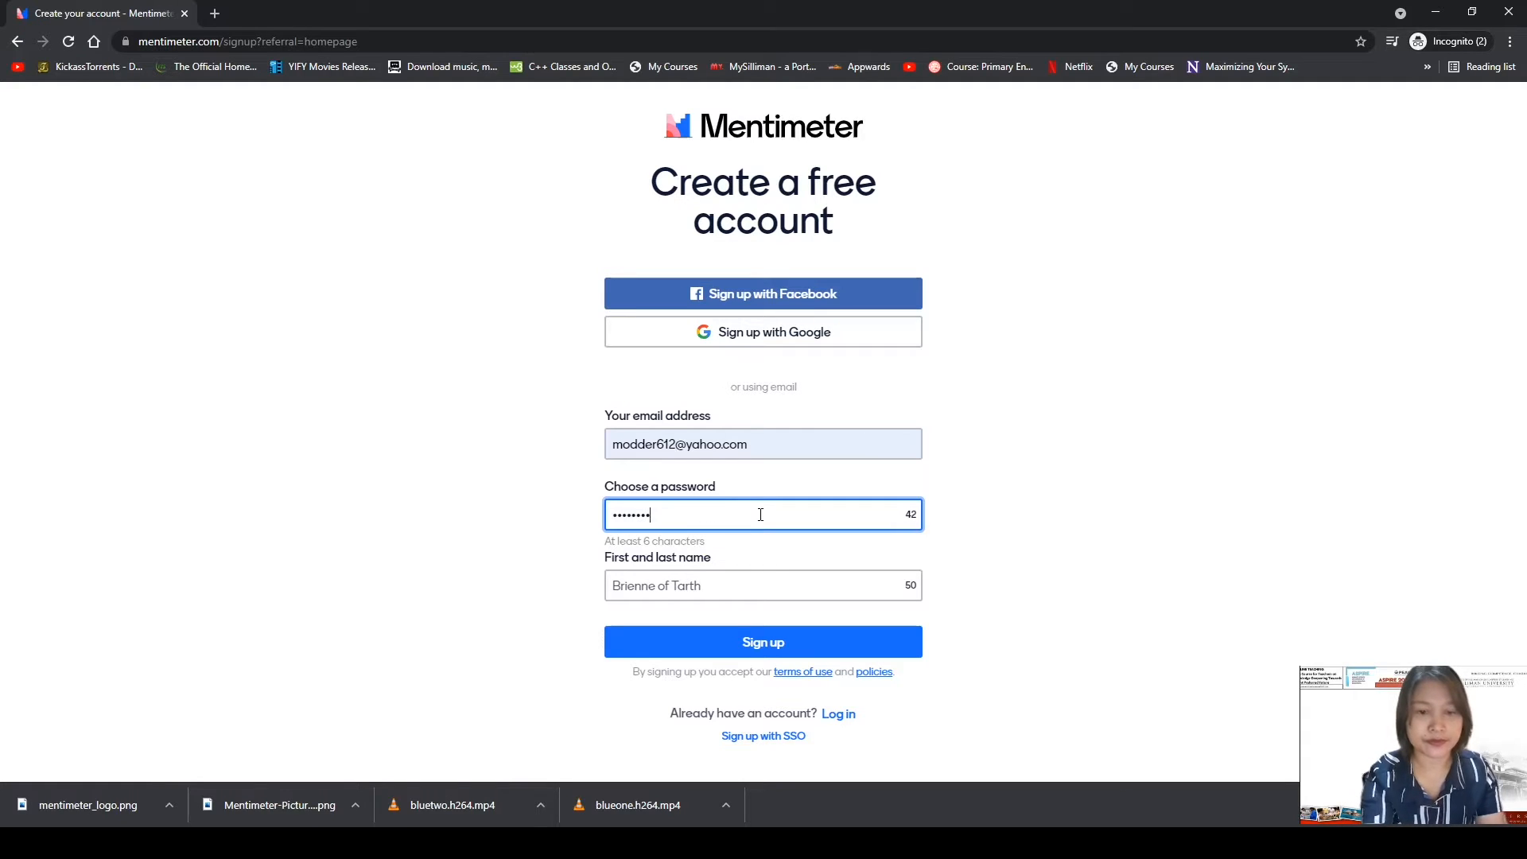
left_click(756, 587)
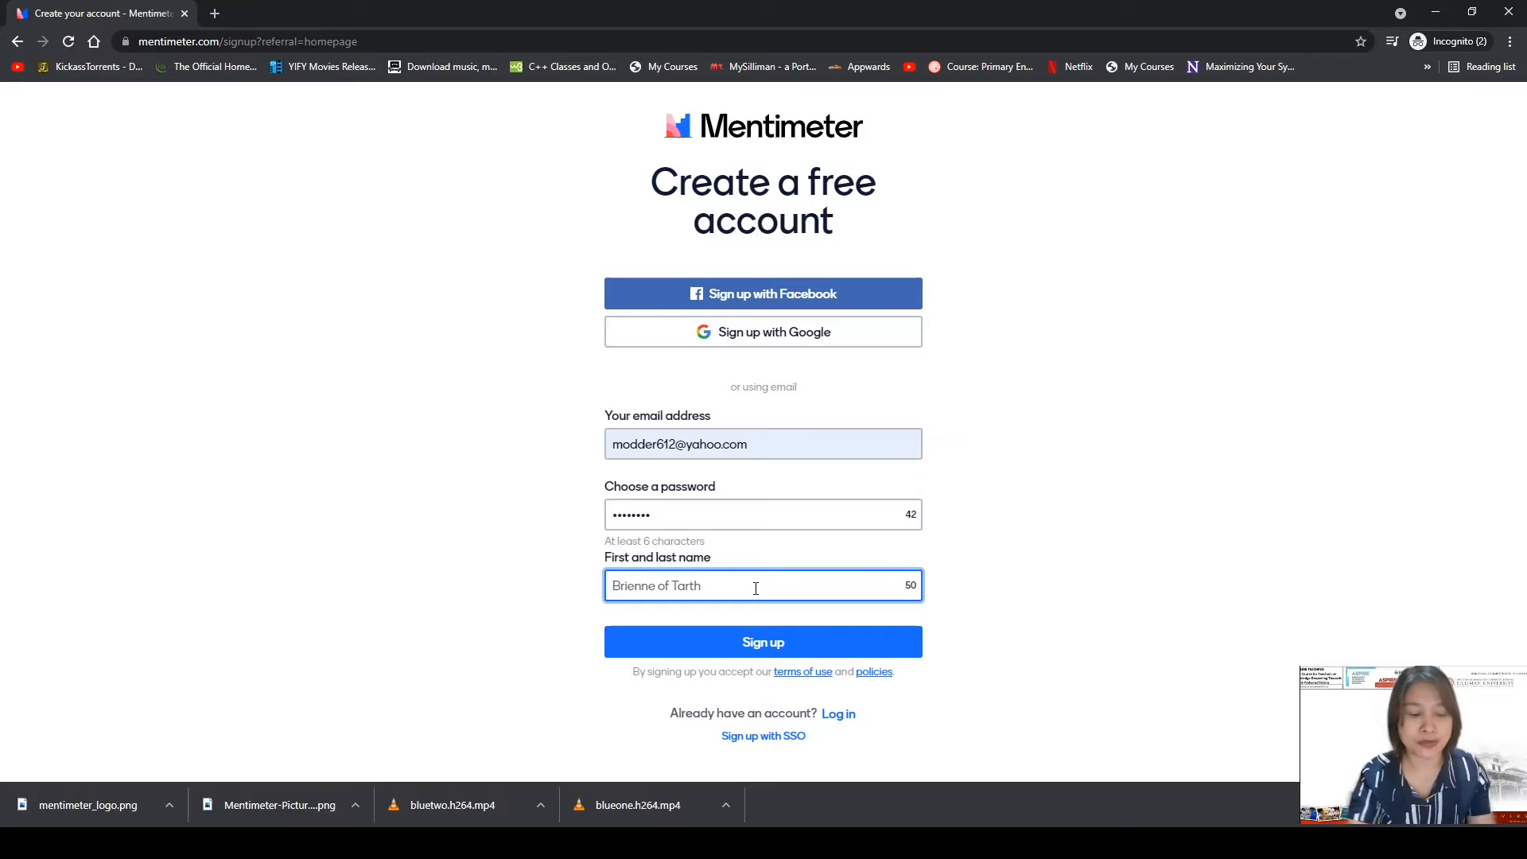
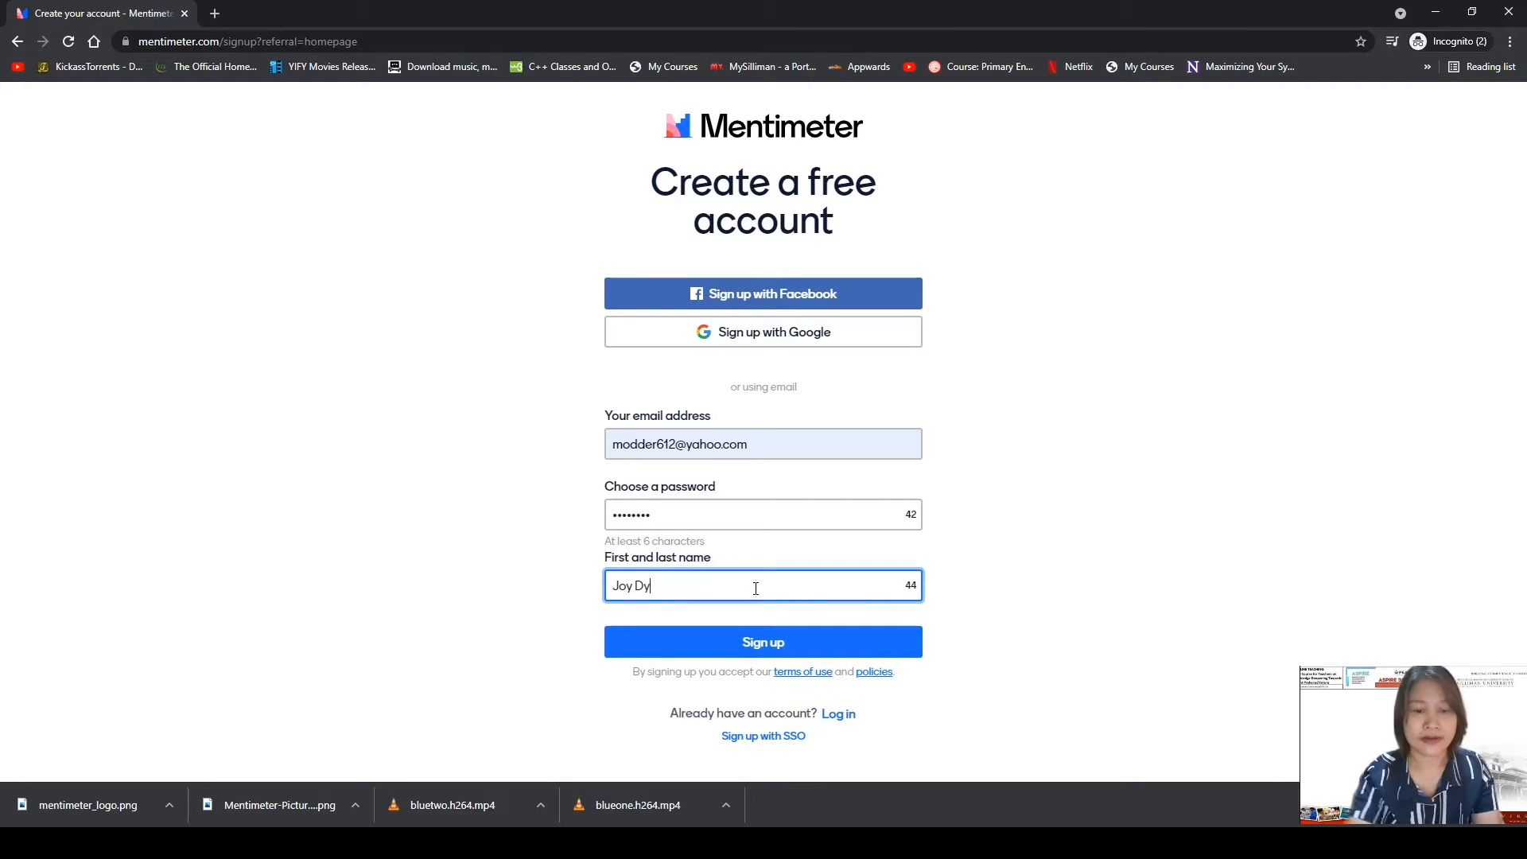
left_click(762, 649)
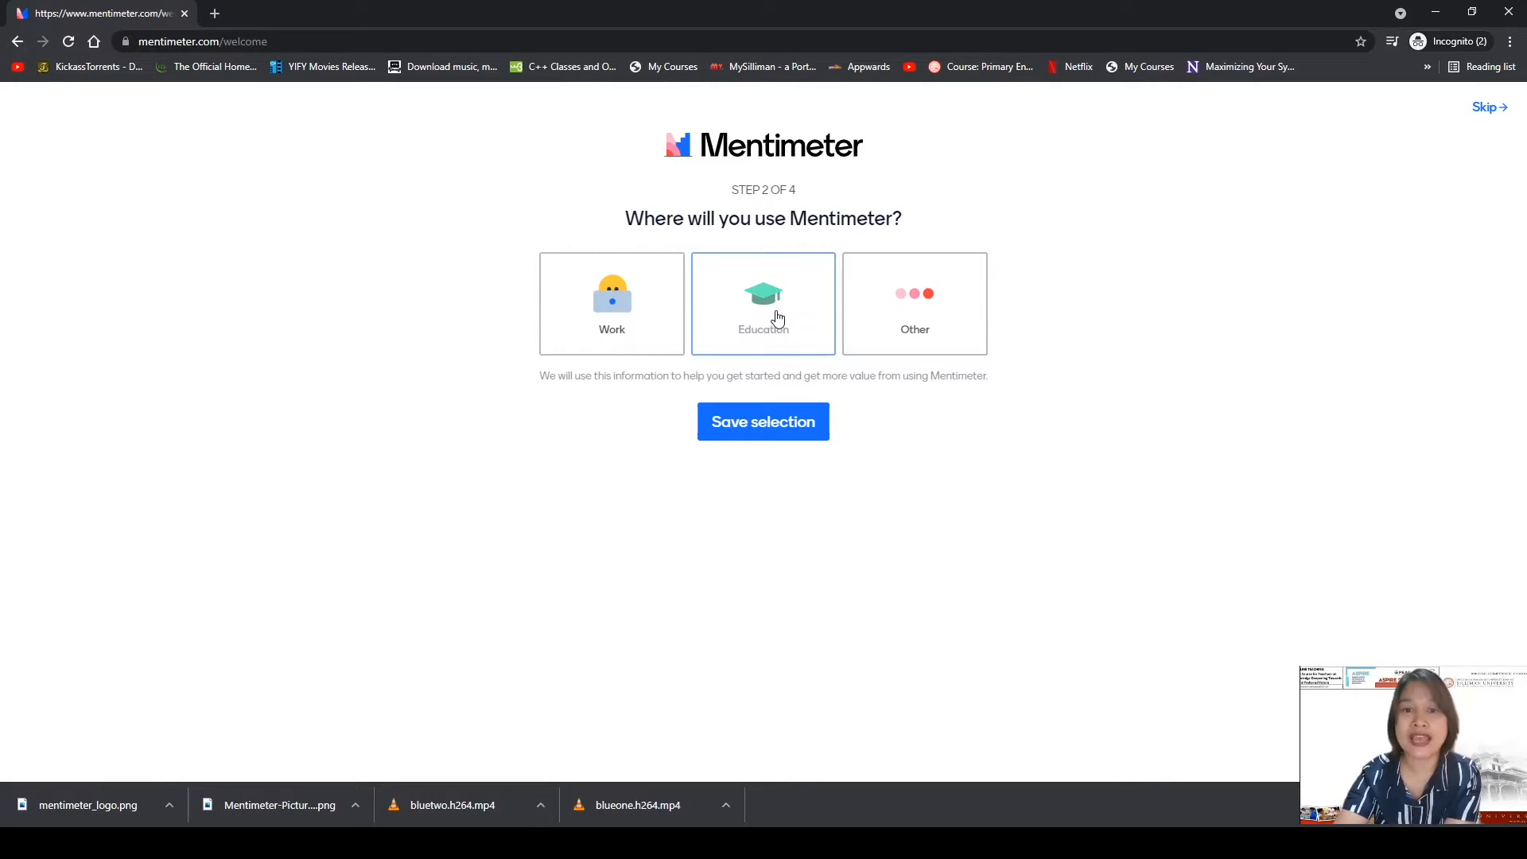
Answer the usage question with Education and the Educator role.
left_click(778, 319)
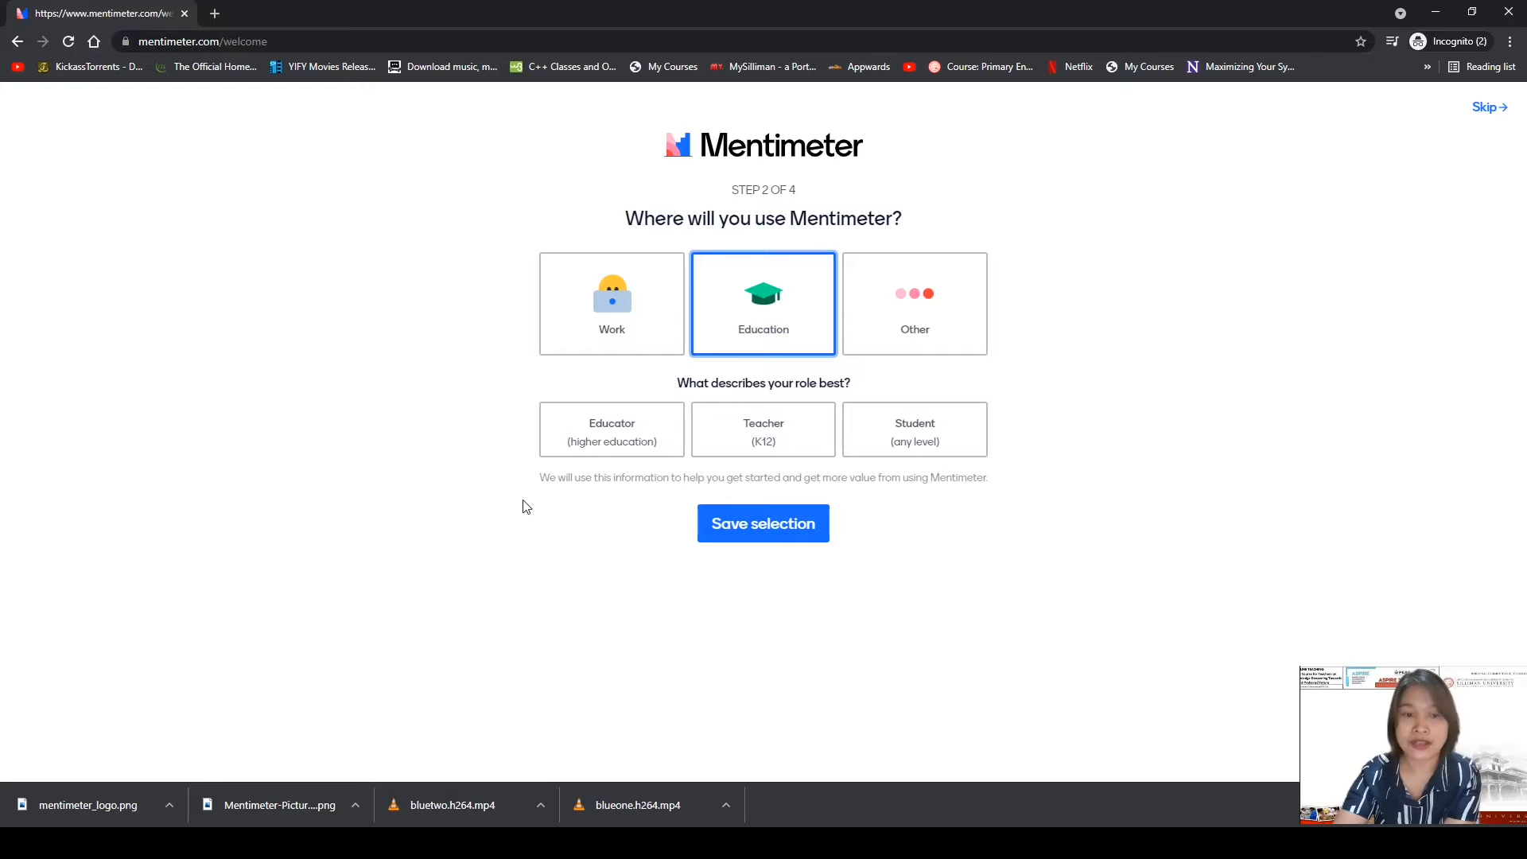
left_click(610, 434)
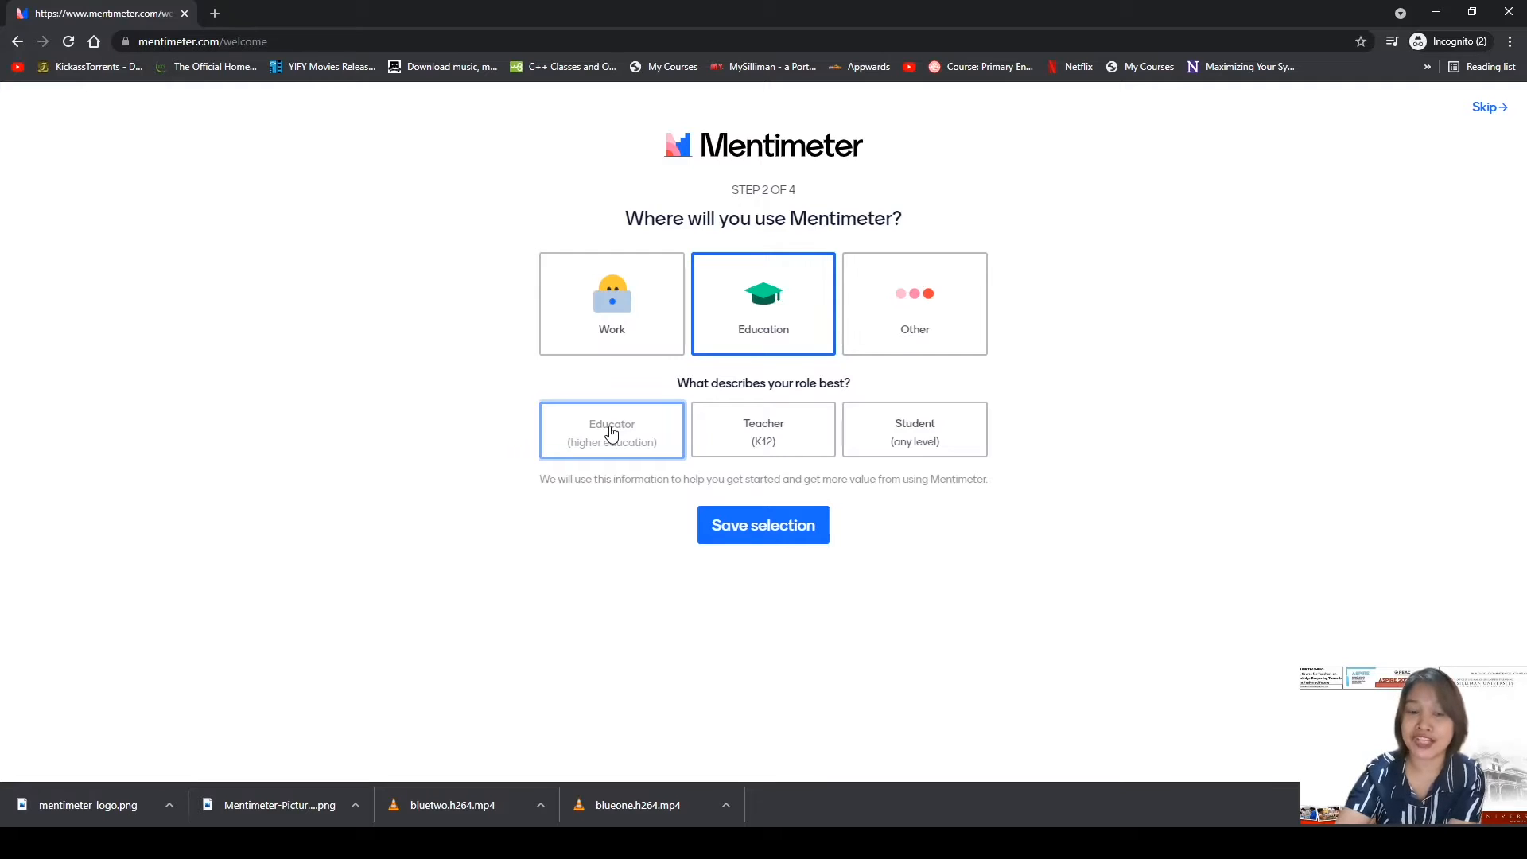
left_click(792, 533)
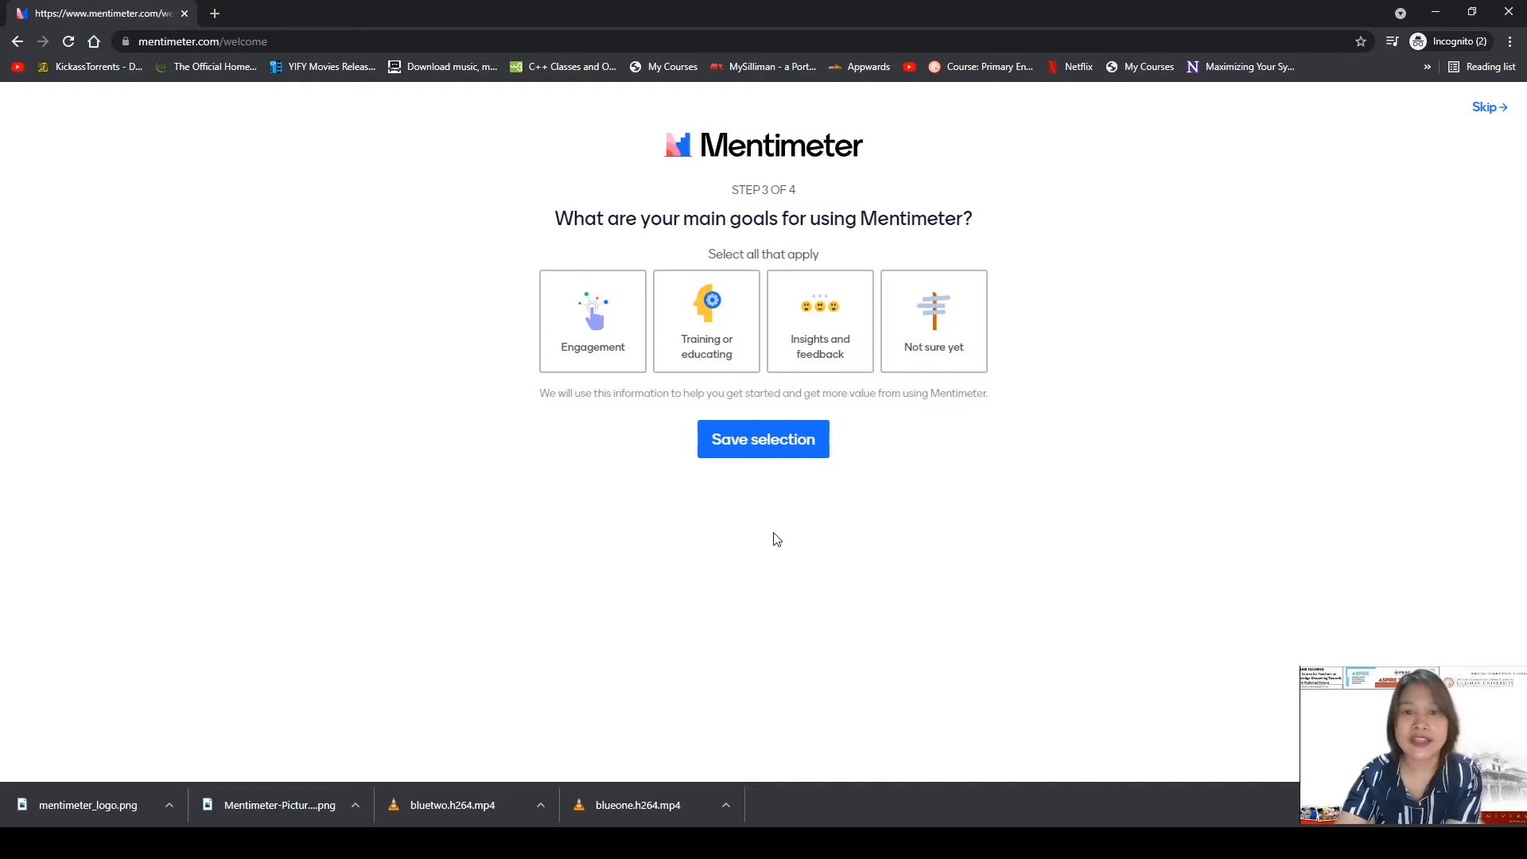
Choose Engagement as the main goal and save the selection.
left_click(595, 318)
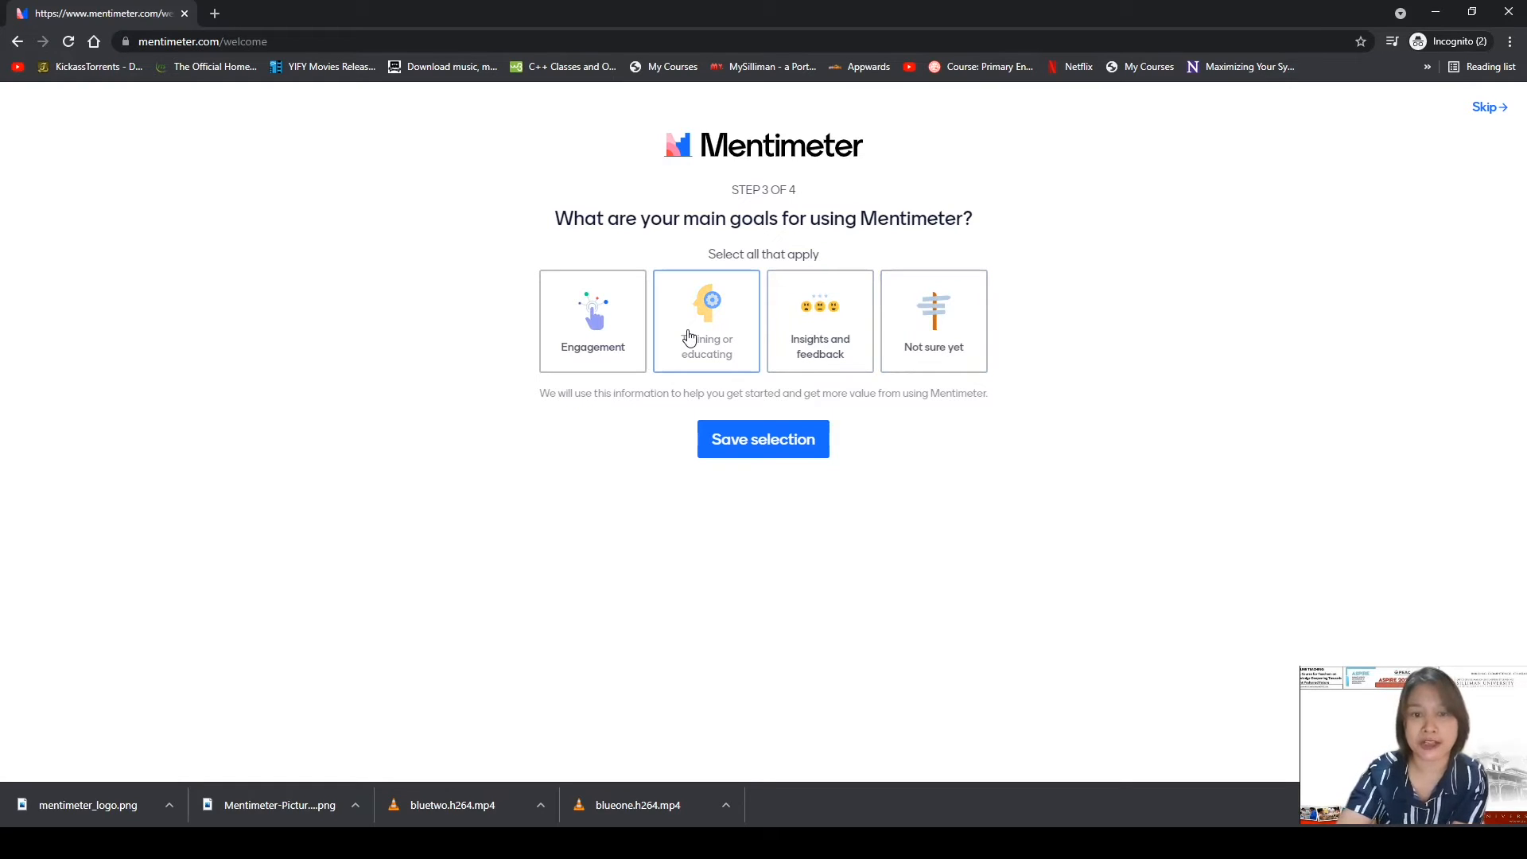
left_click(609, 327)
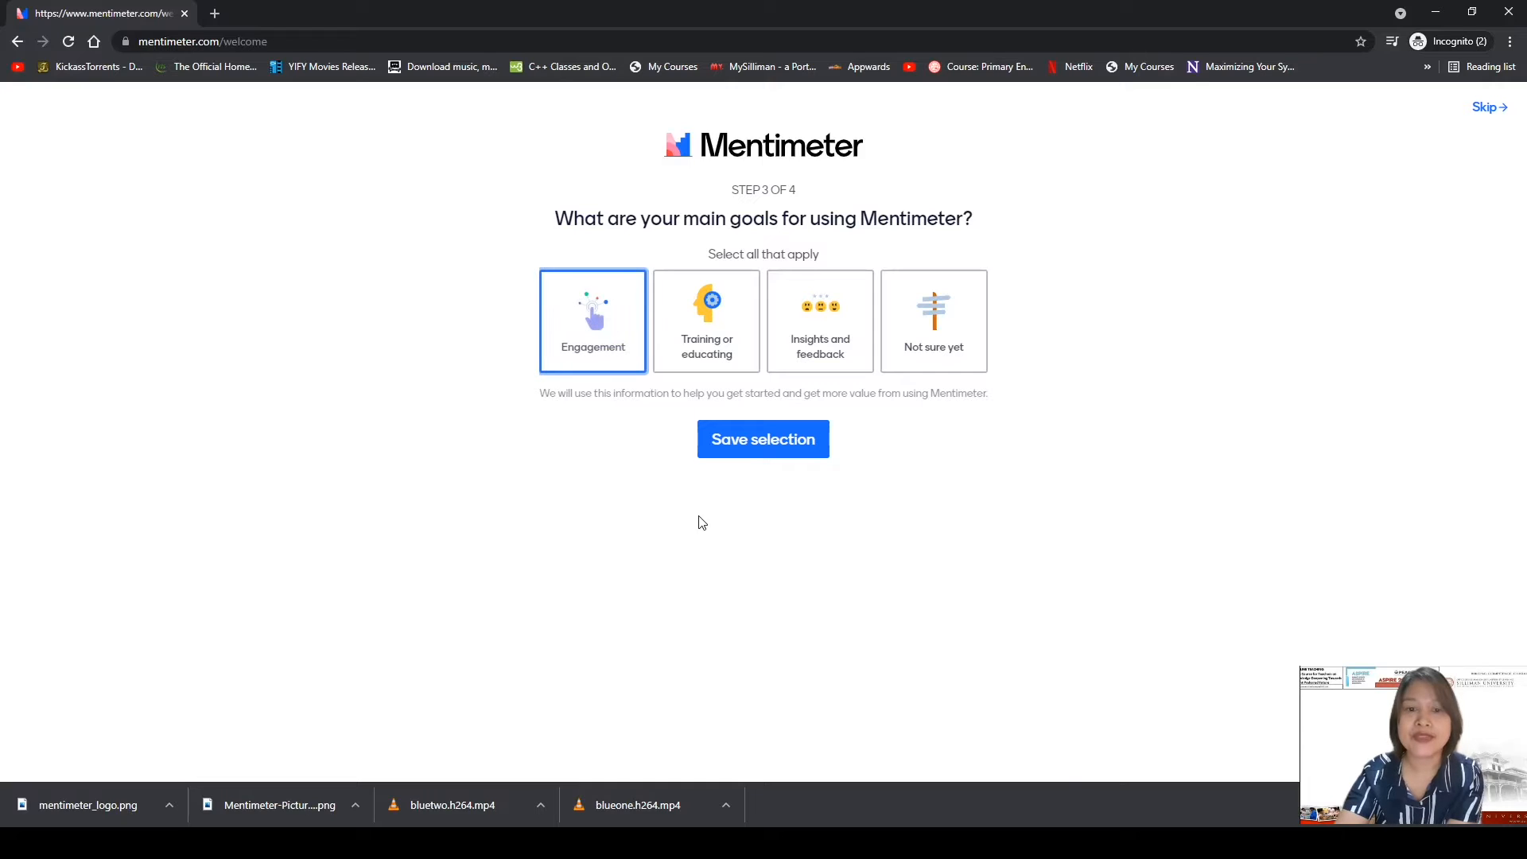
left_click(762, 453)
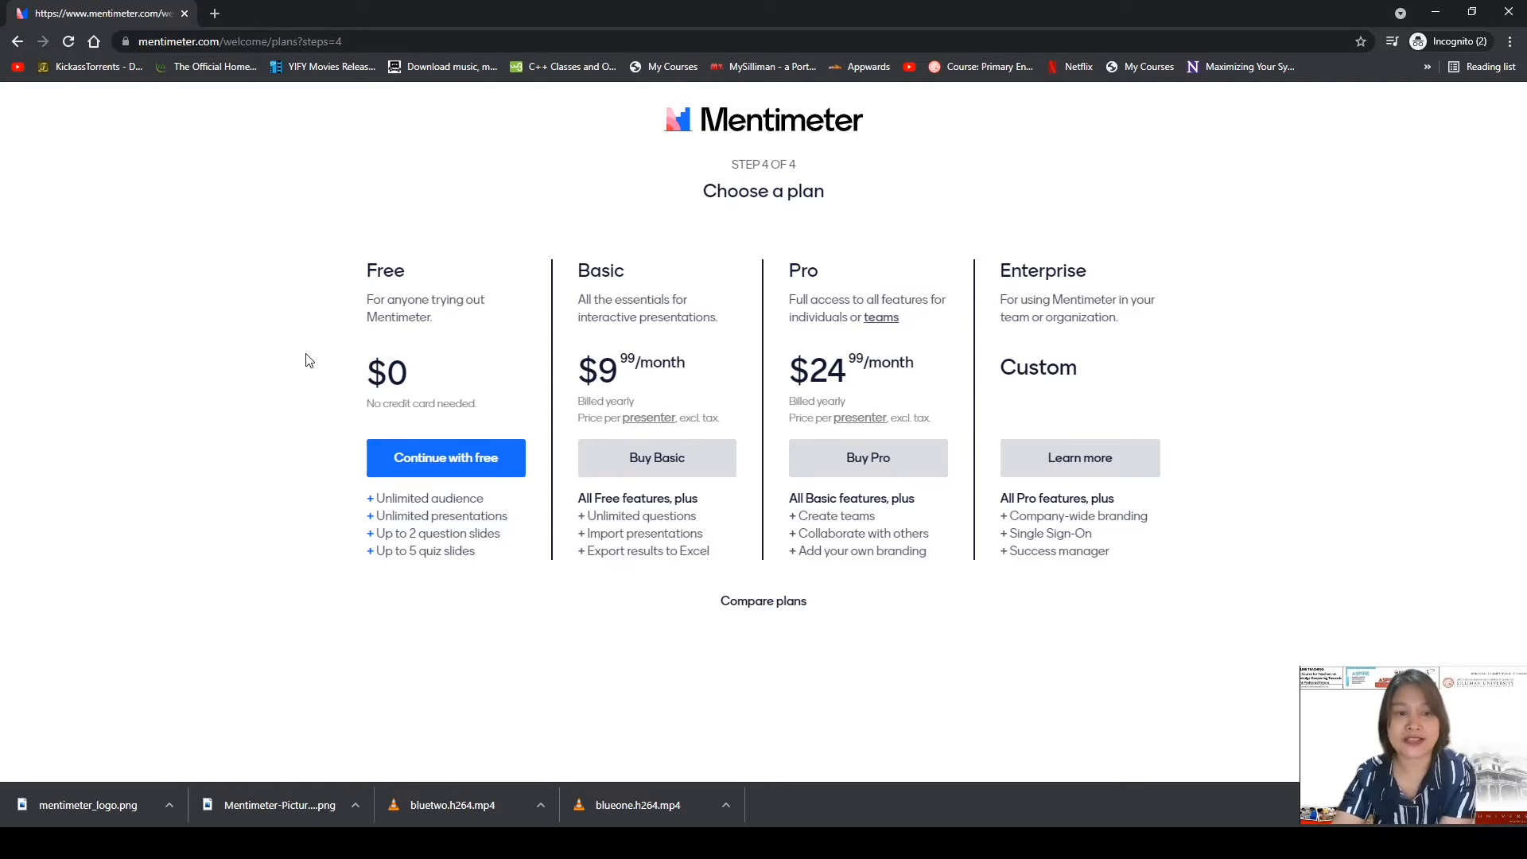
Continue with the Free plan to reach the 'Let's start creating' template gallery.
left_click(441, 460)
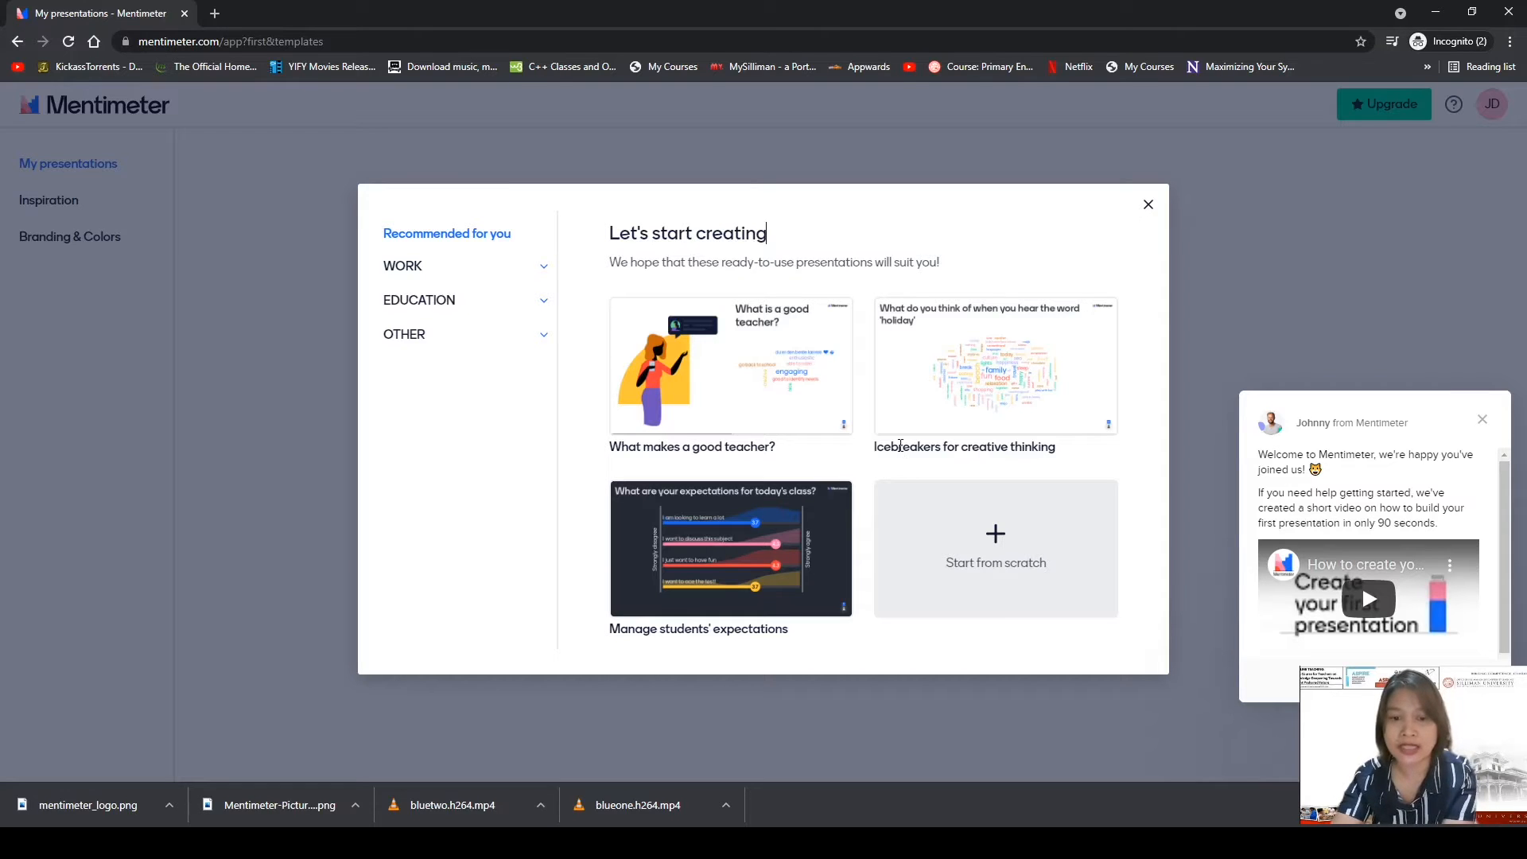
mouse_move(684, 614)
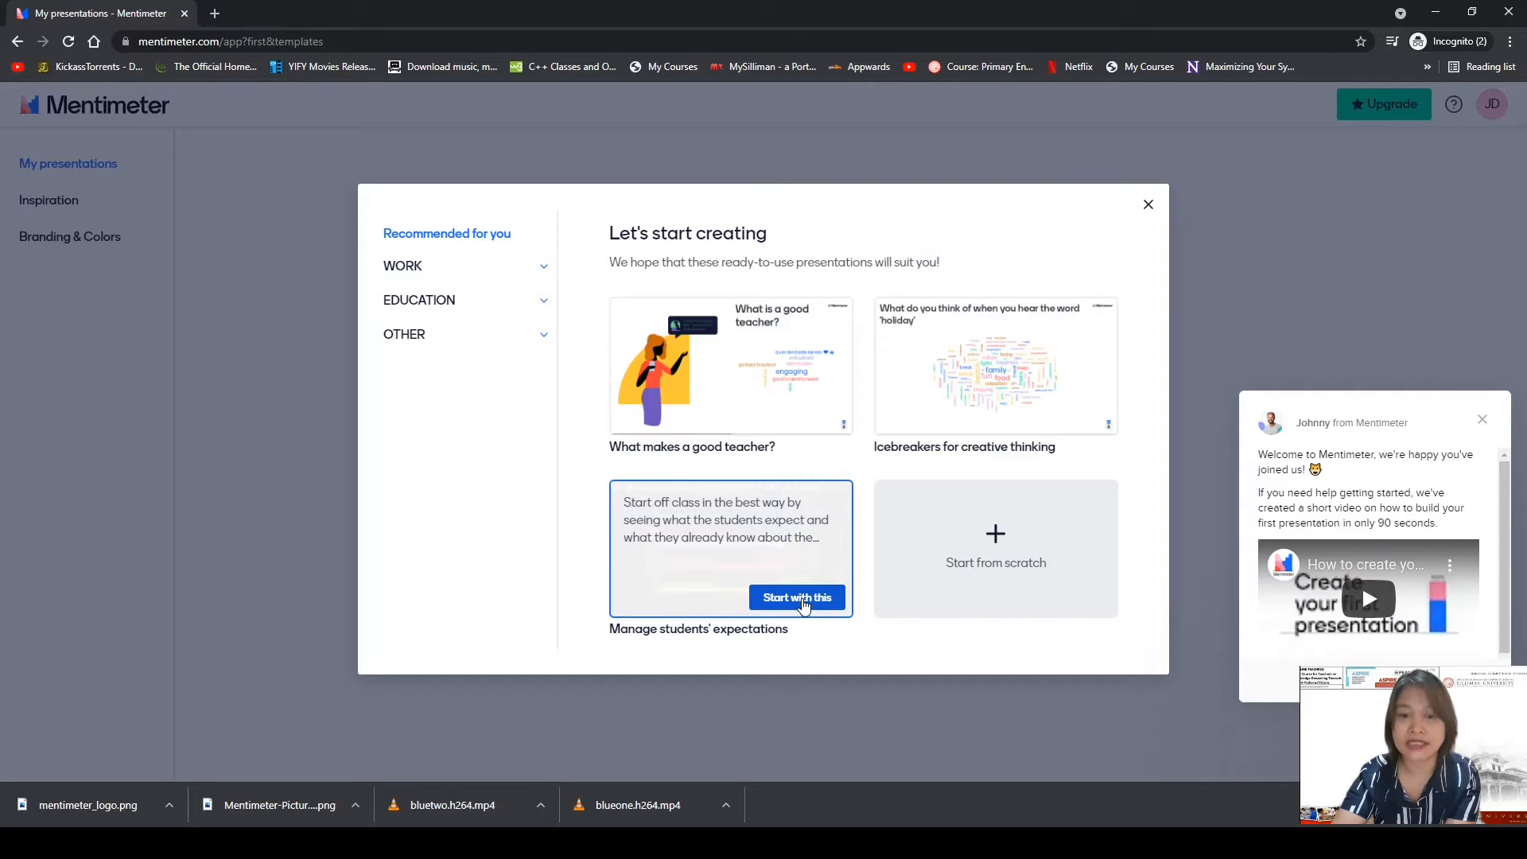
Start a presentation from the 'Manage students' expectations' template.
left_click(798, 598)
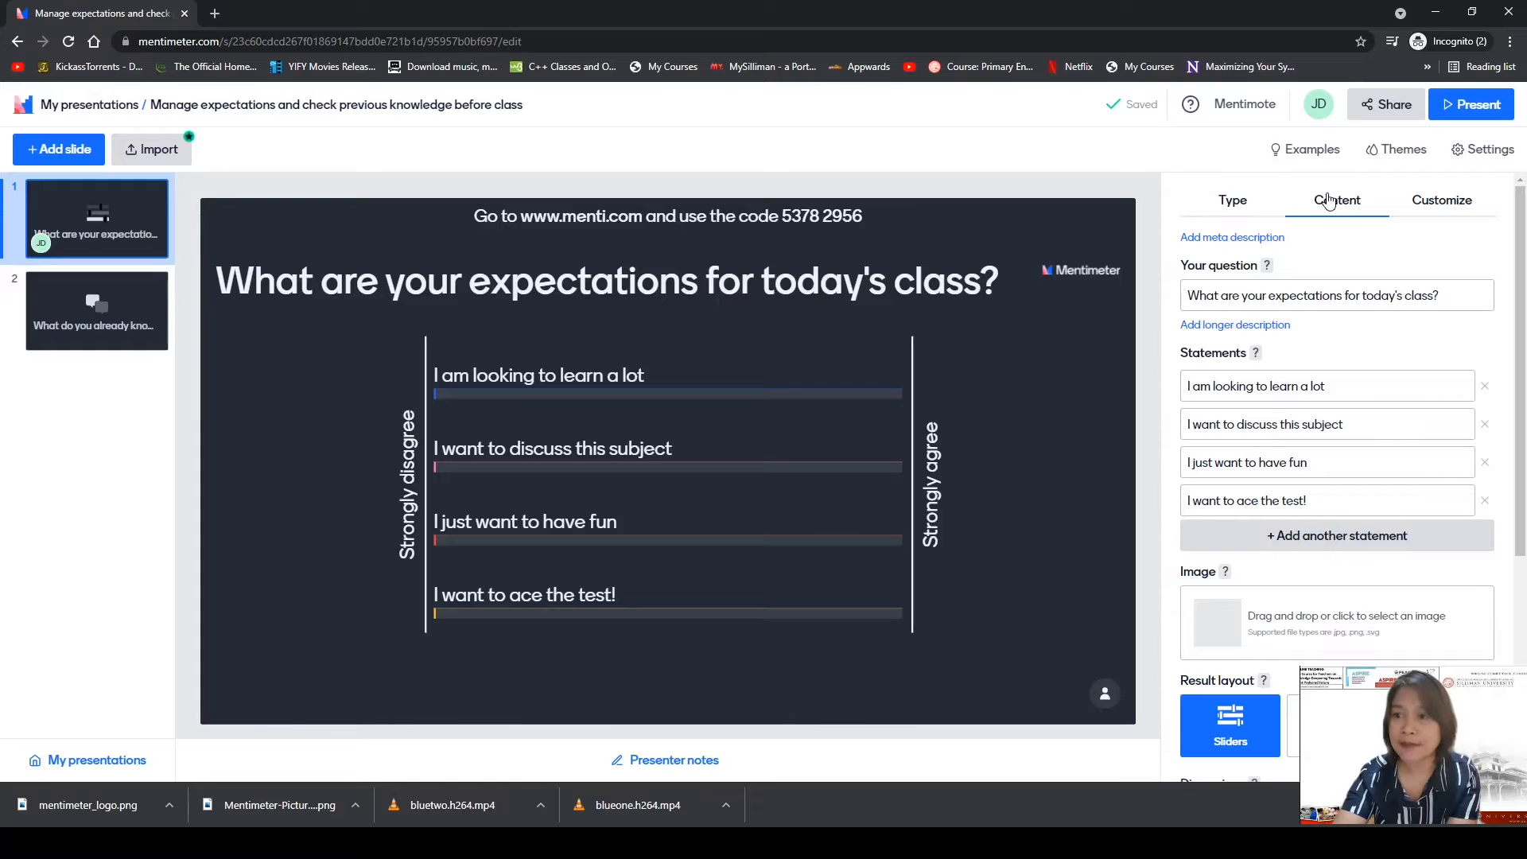
left_click(1234, 205)
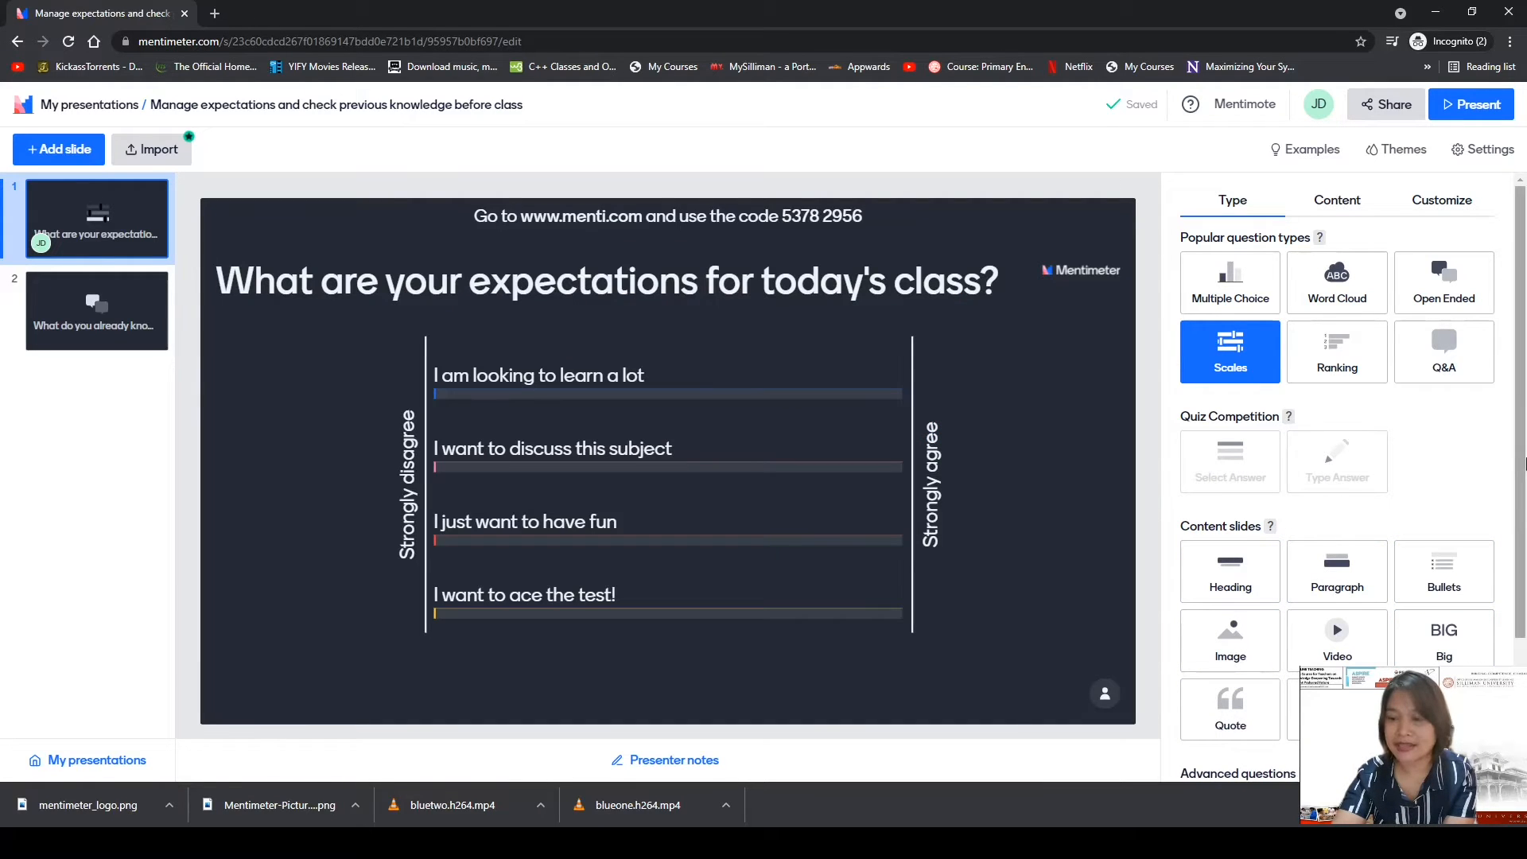
scroll(1520, 468, "down", 3)
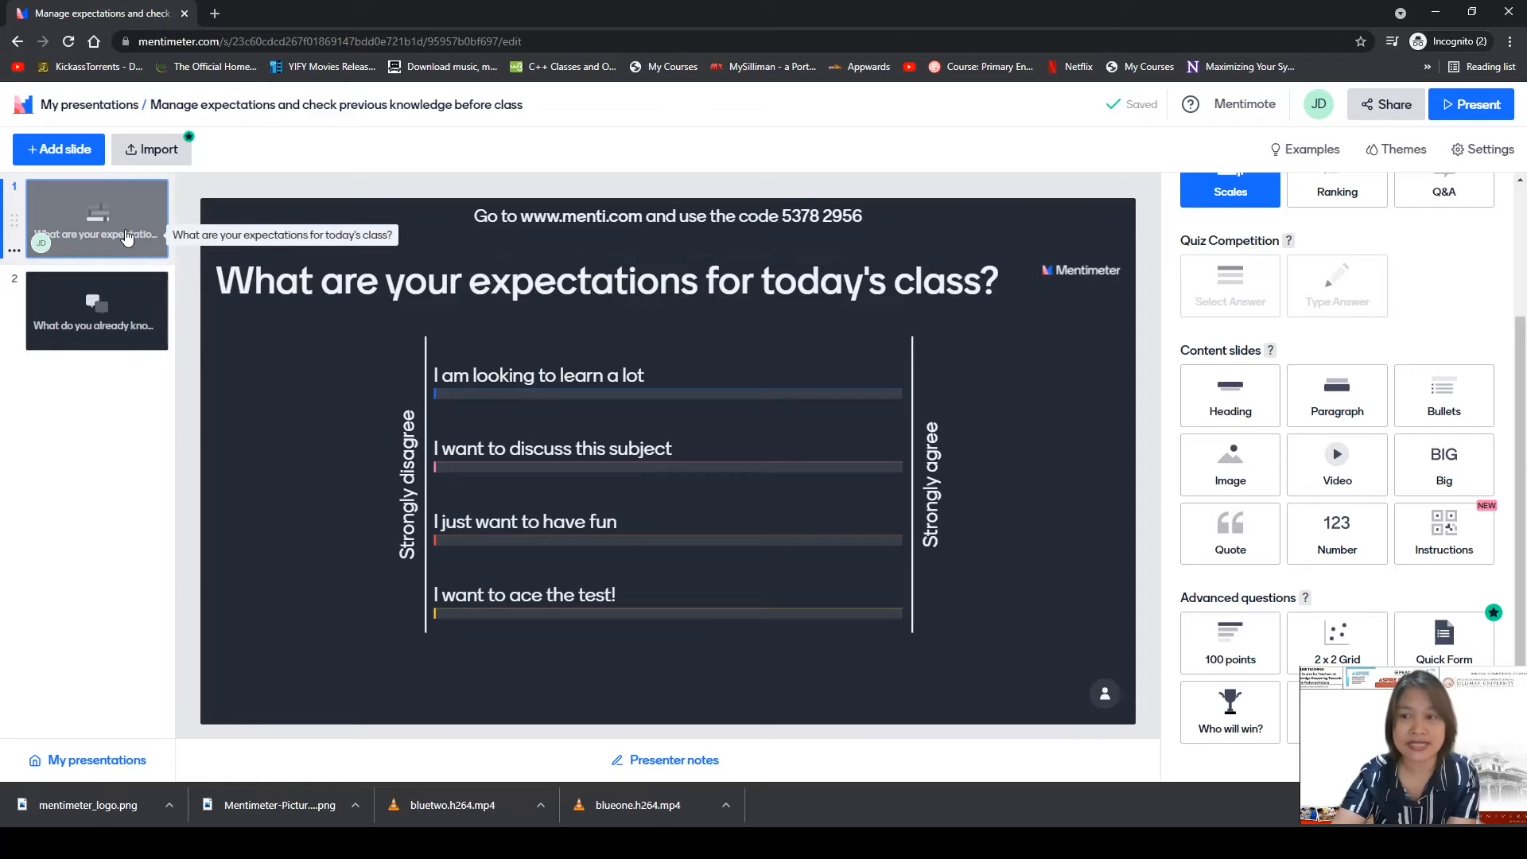
scroll(1423, 454, "up", 2)
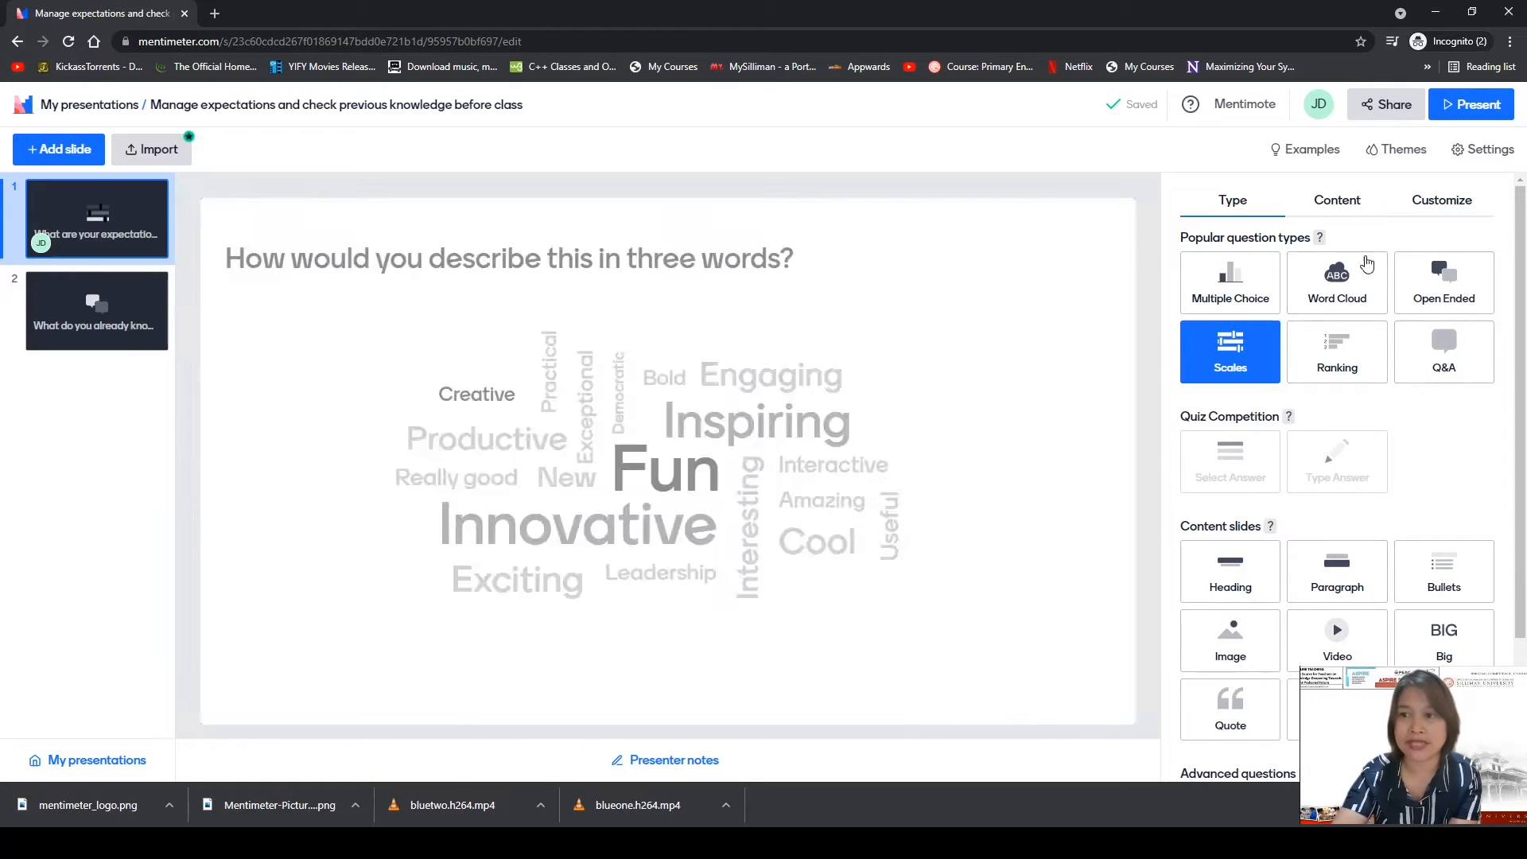
left_click(1339, 205)
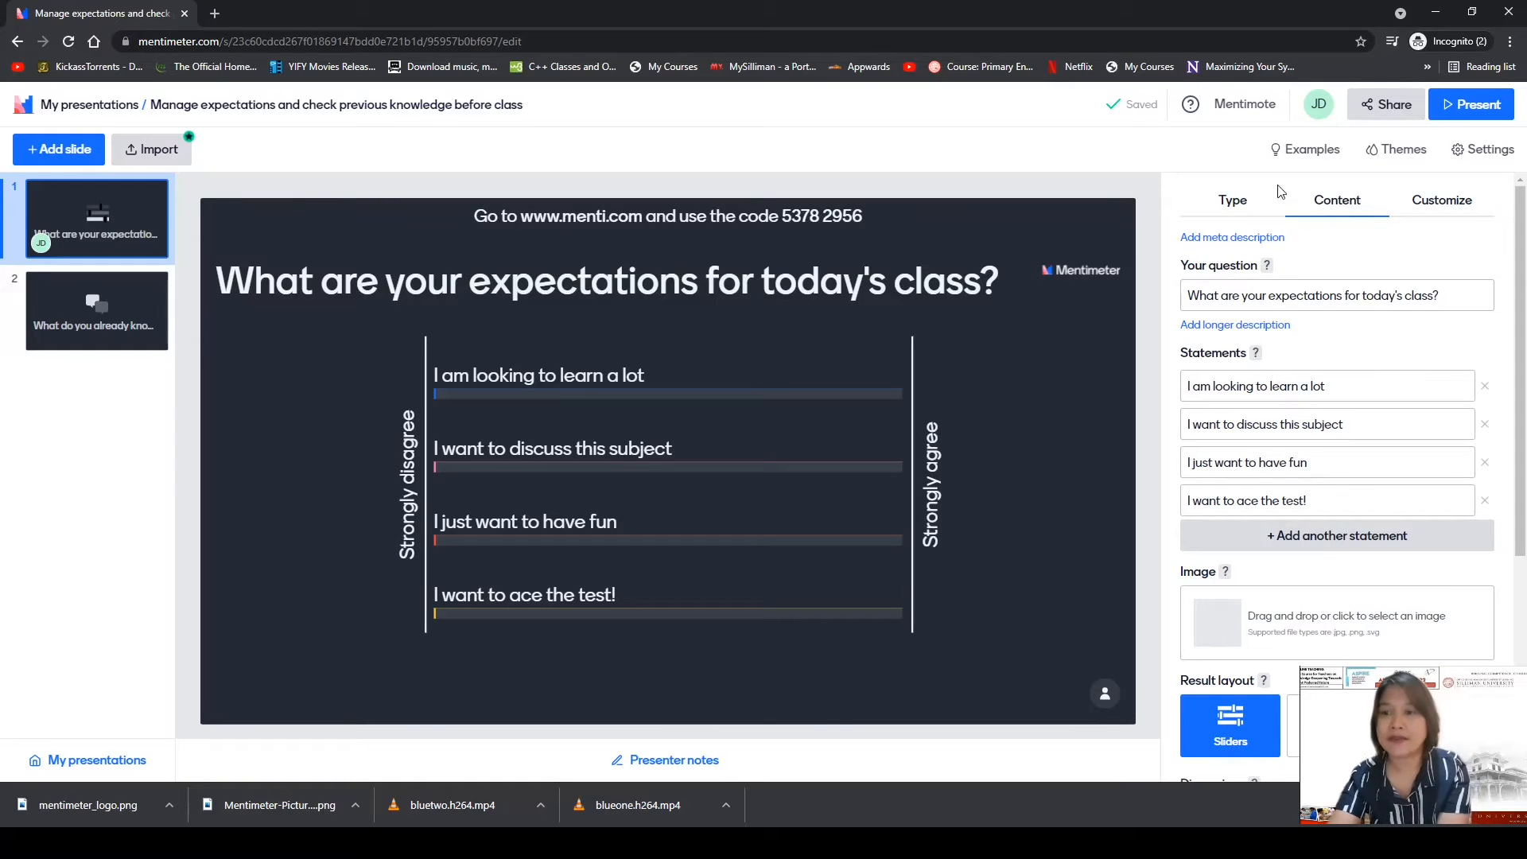
left_click(1232, 205)
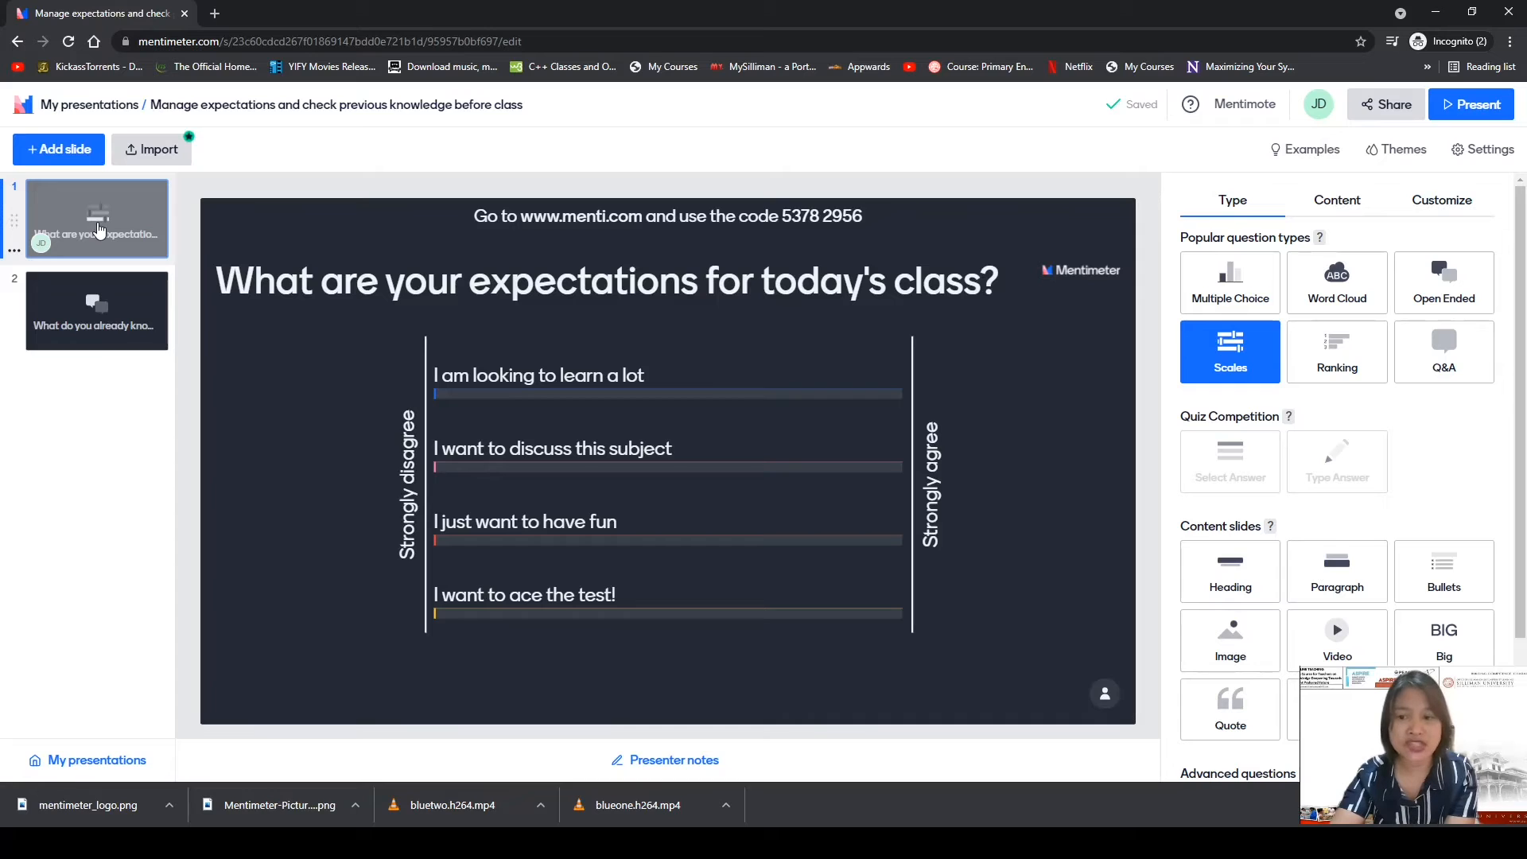
left_click(143, 215)
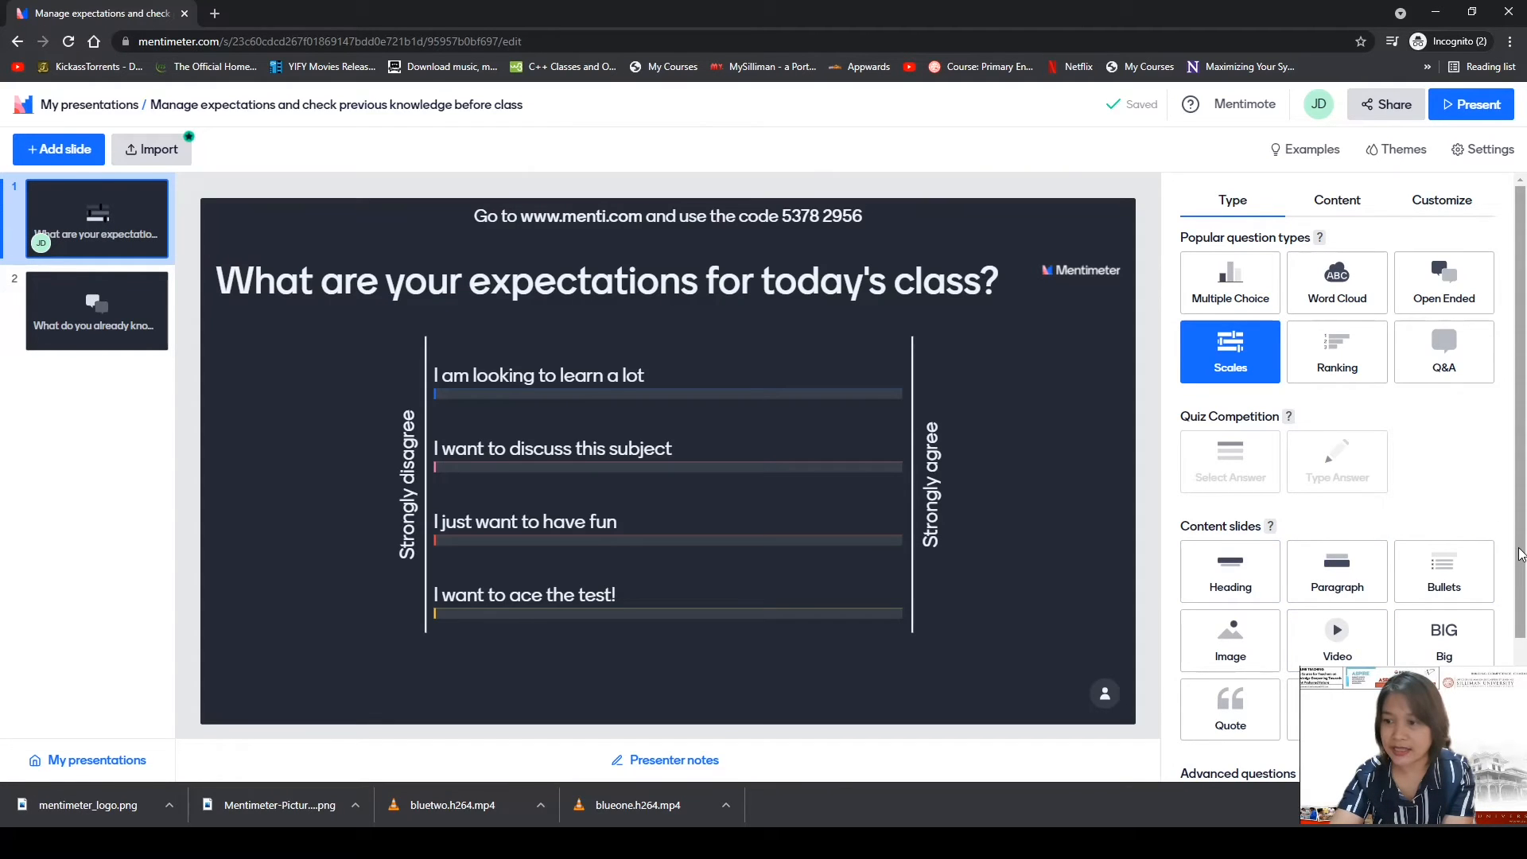
left_click_drag(1519, 537, 1518, 656)
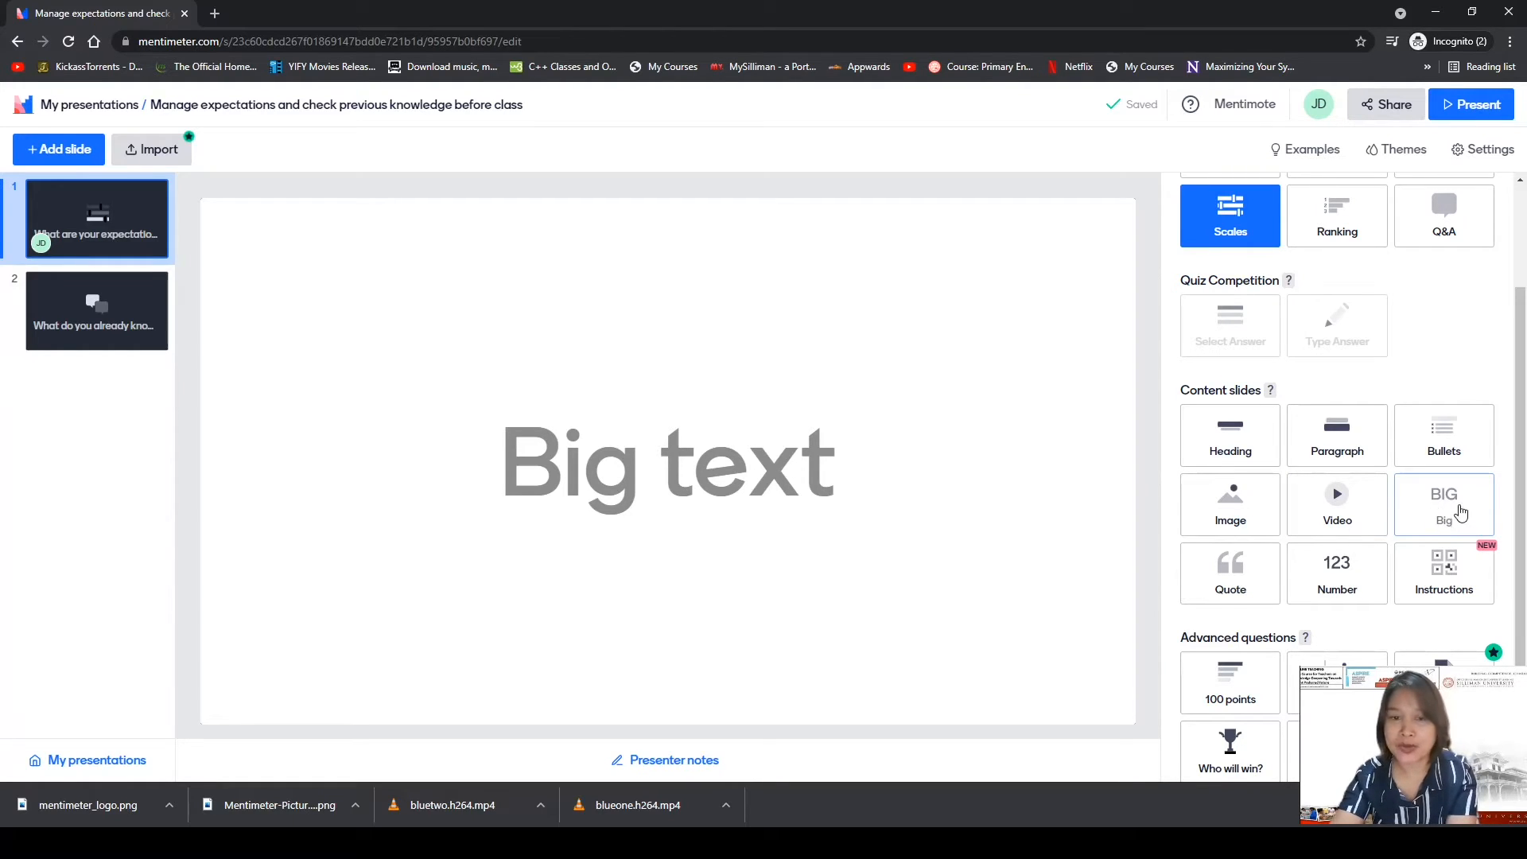
Make slide 1 a Big slide whose message reads 'My First Live Presentation'.
left_click(1461, 516)
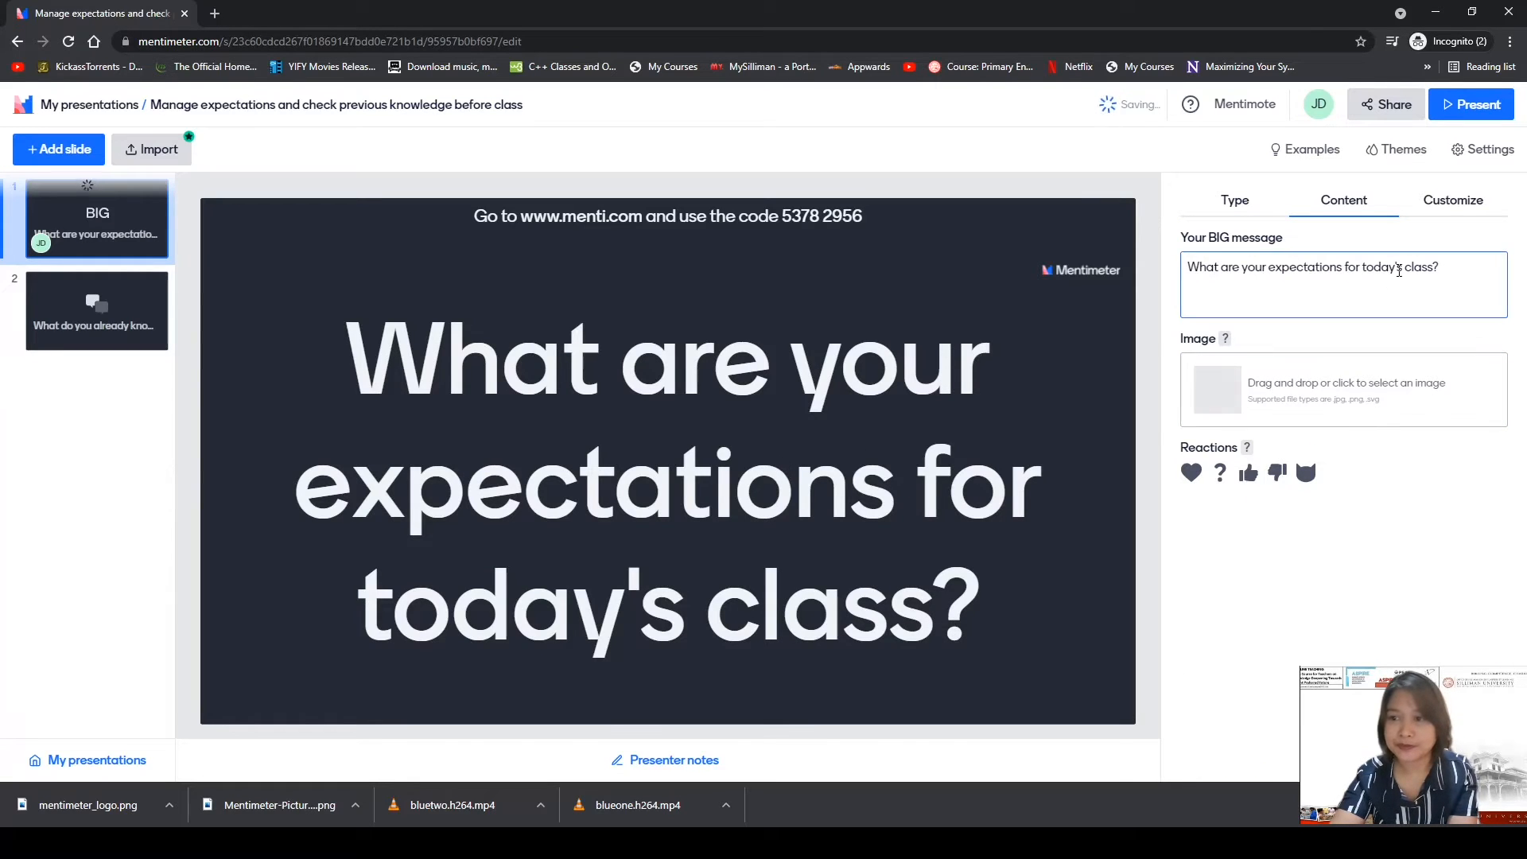
left_click_drag(1441, 268, 1147, 276)
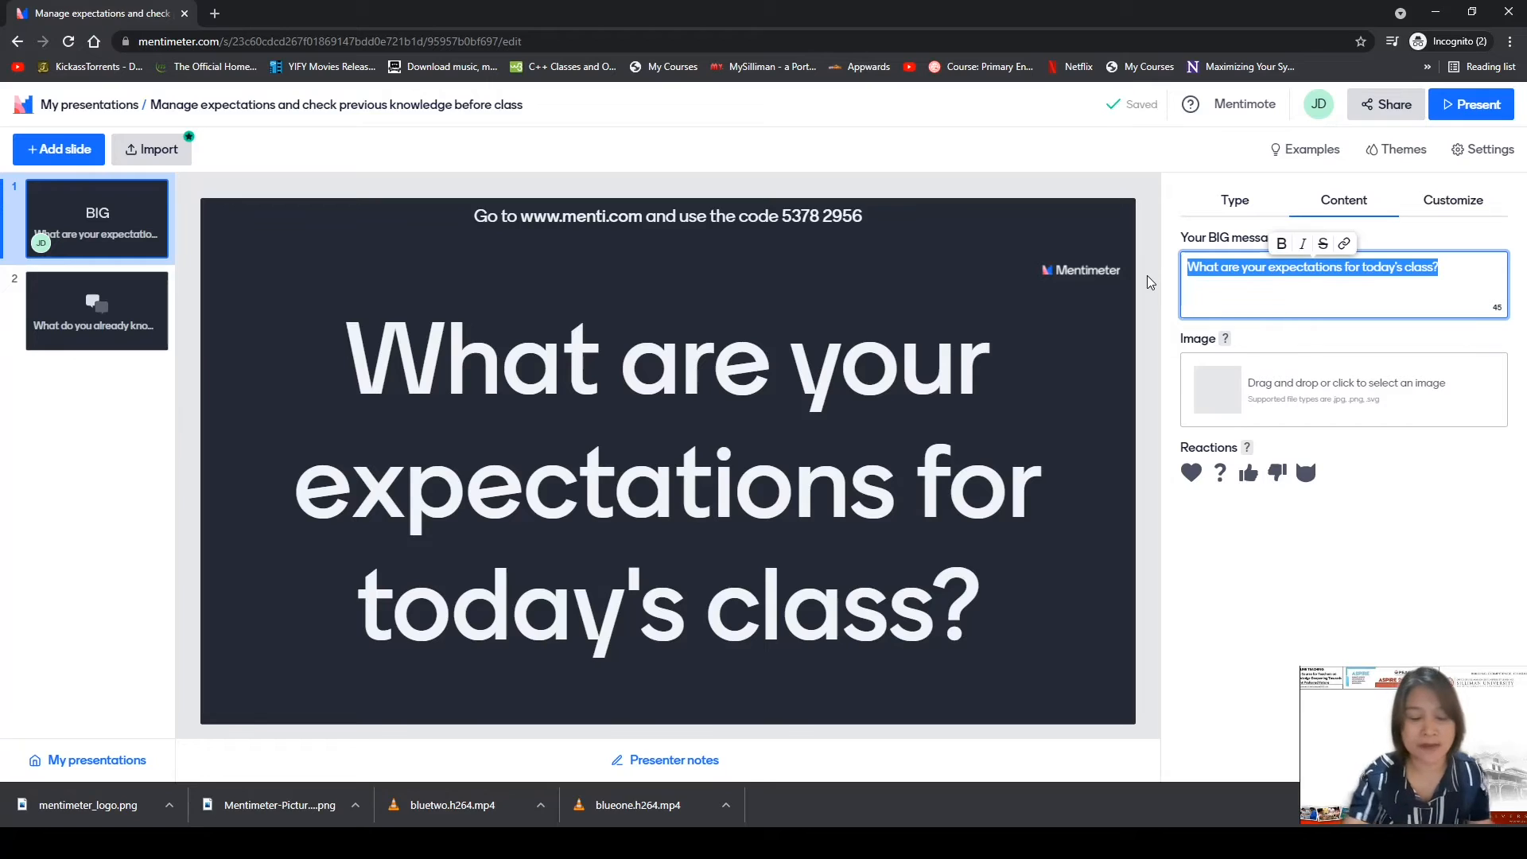
type("My F")
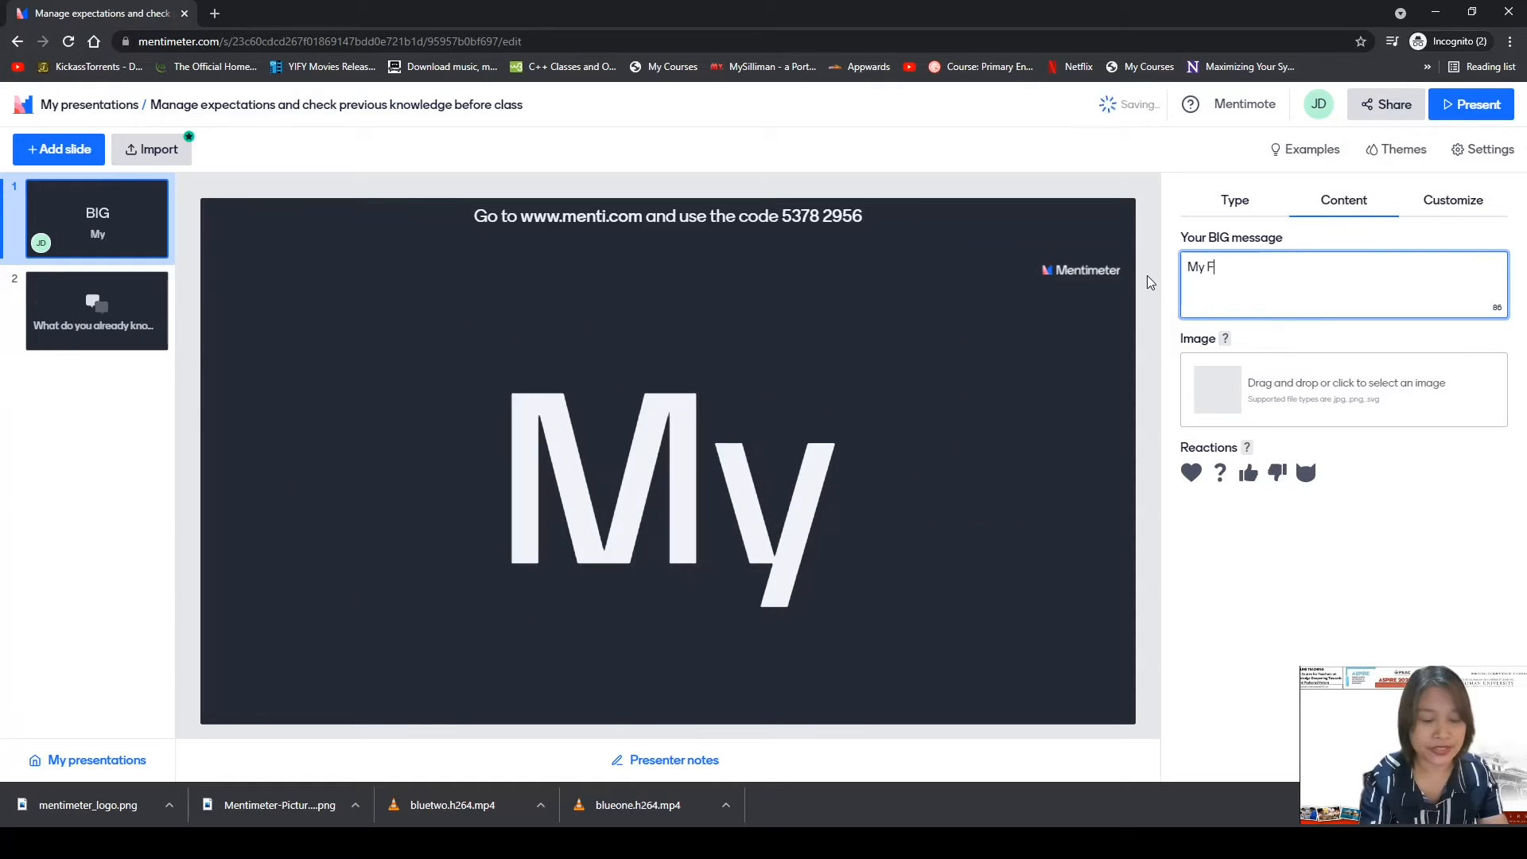
type("irst <em")
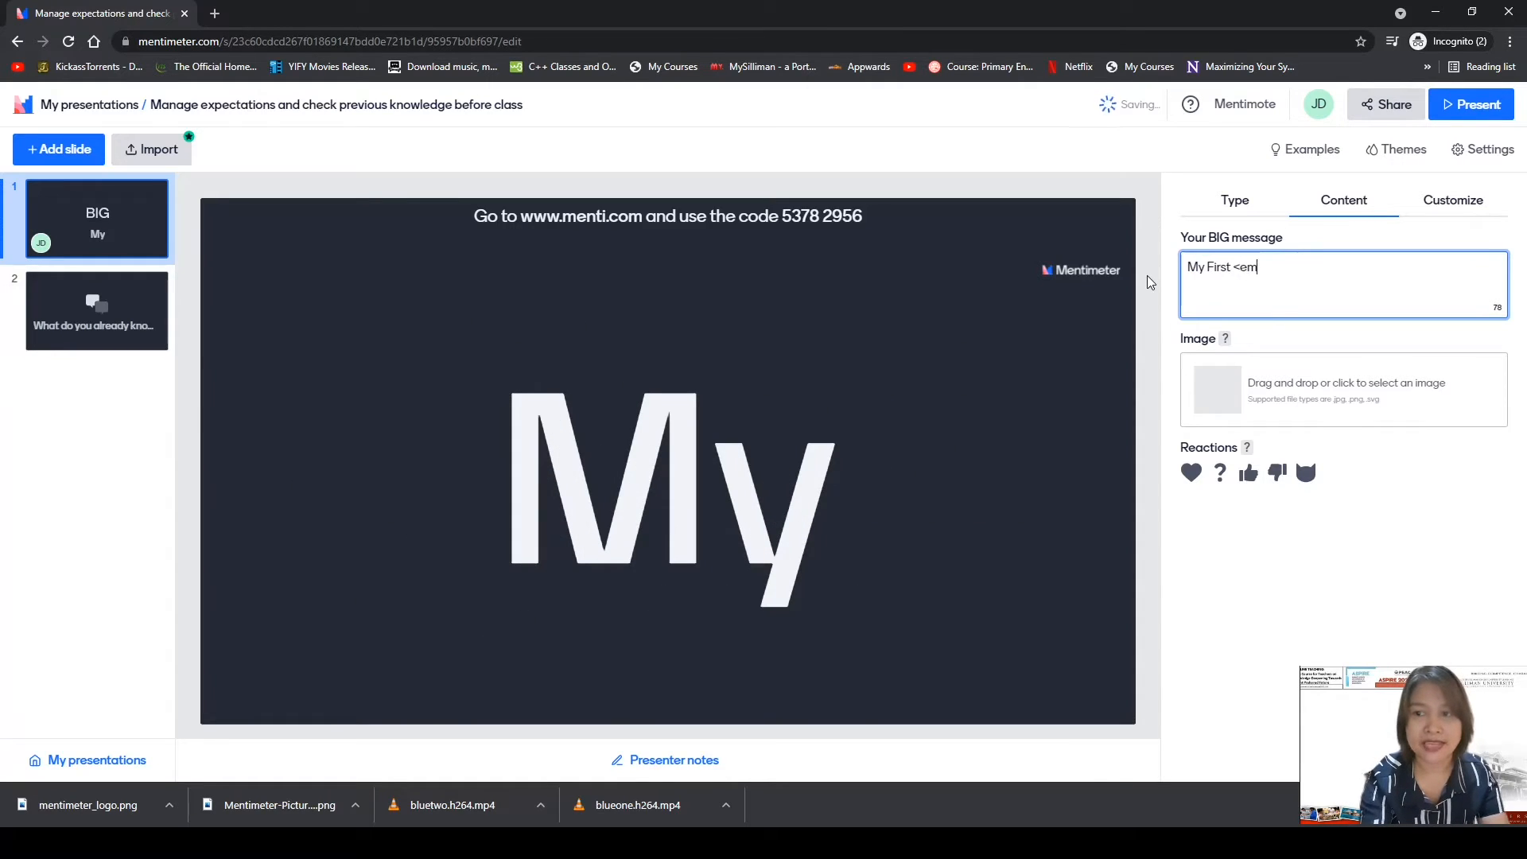
key("BackSpace")
key("BackSpace")
key("BackSpace")
key("BackSpace")
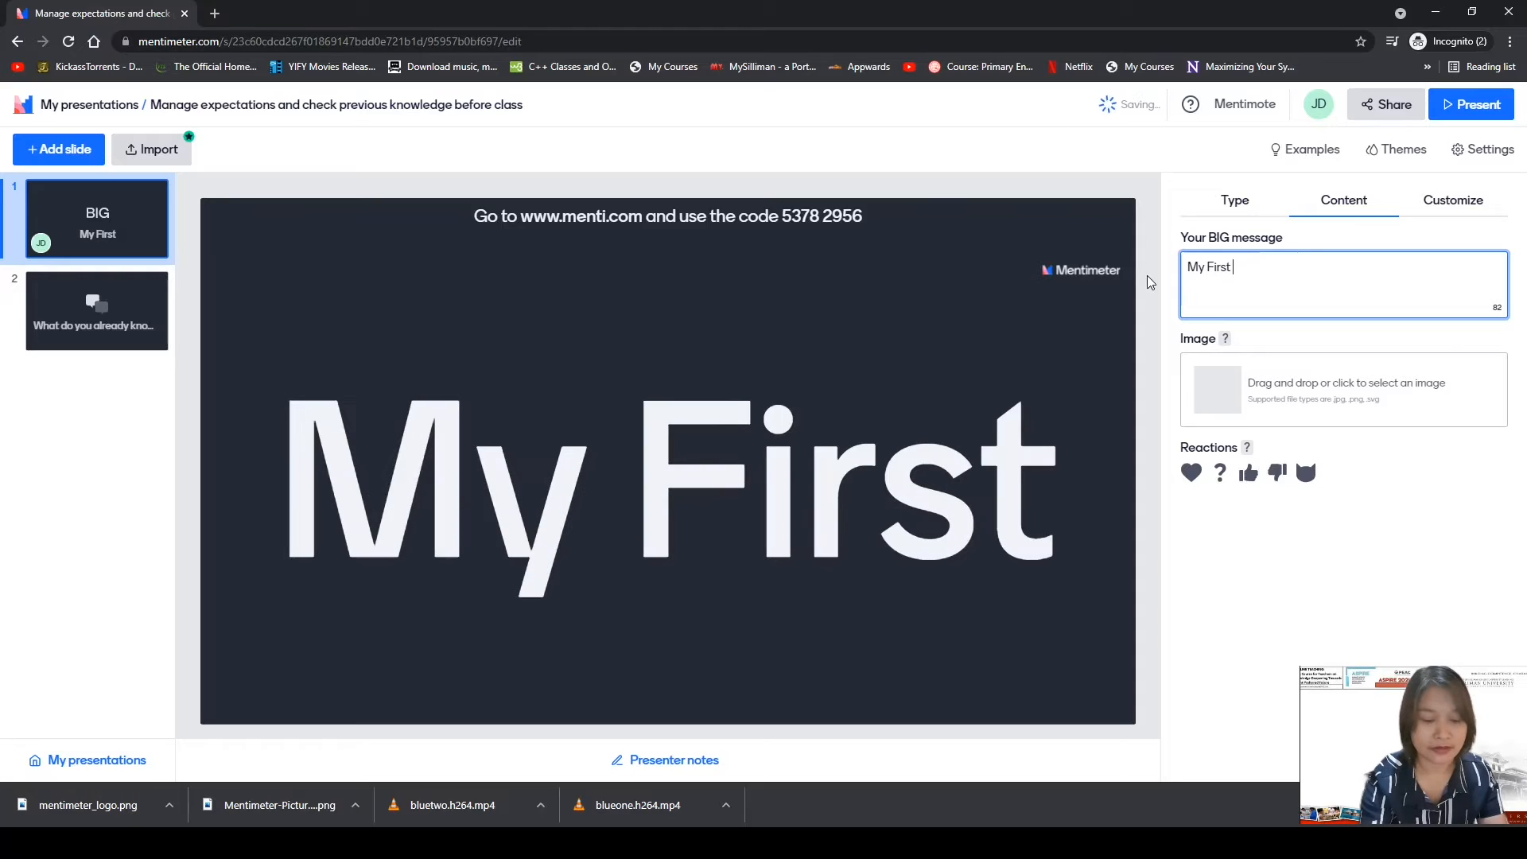
type("Live")
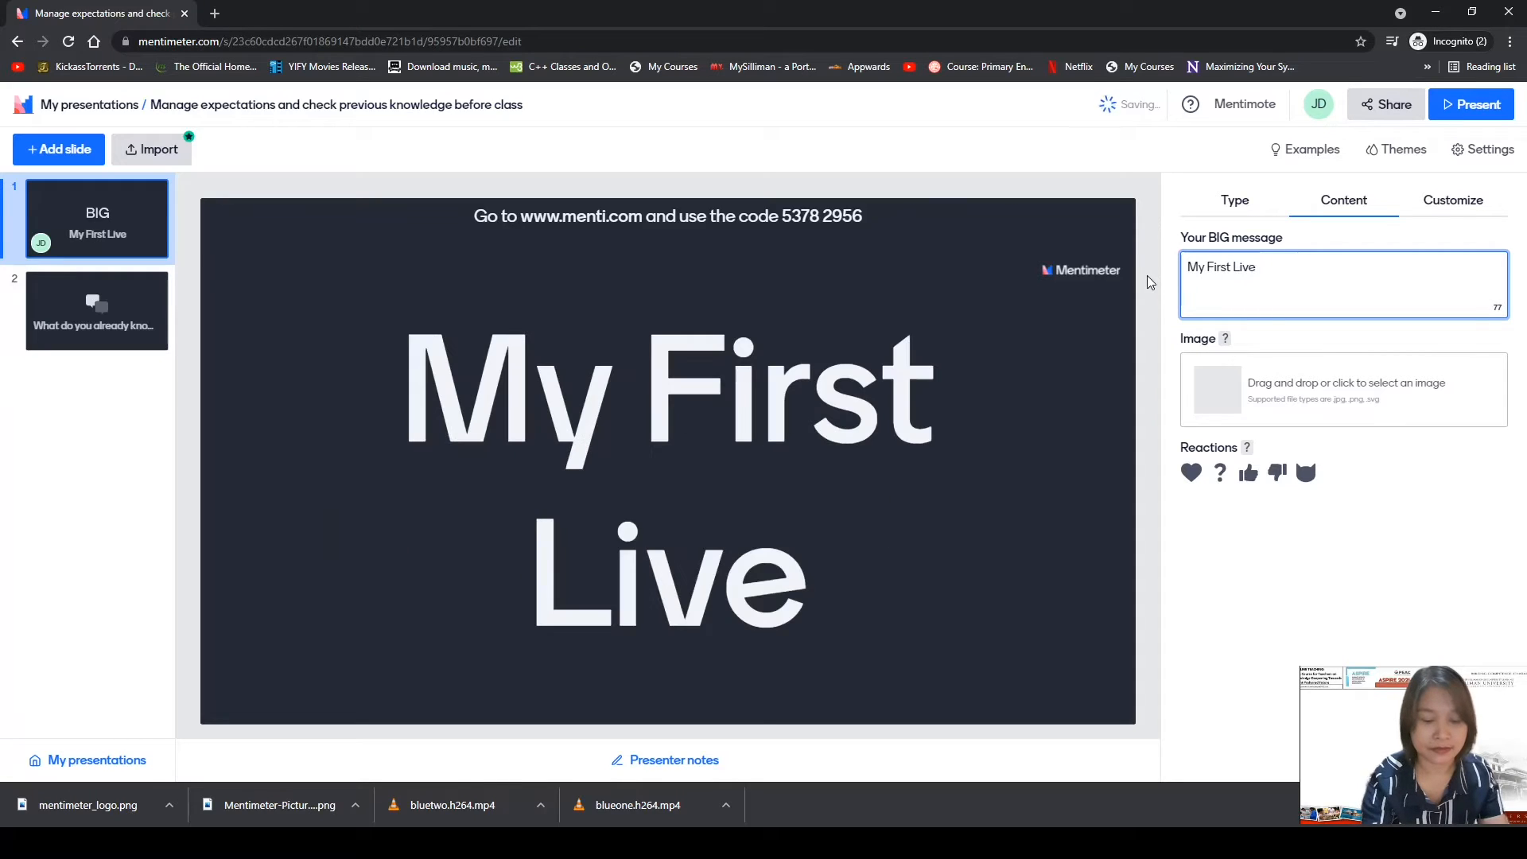
type(" Presentatio")
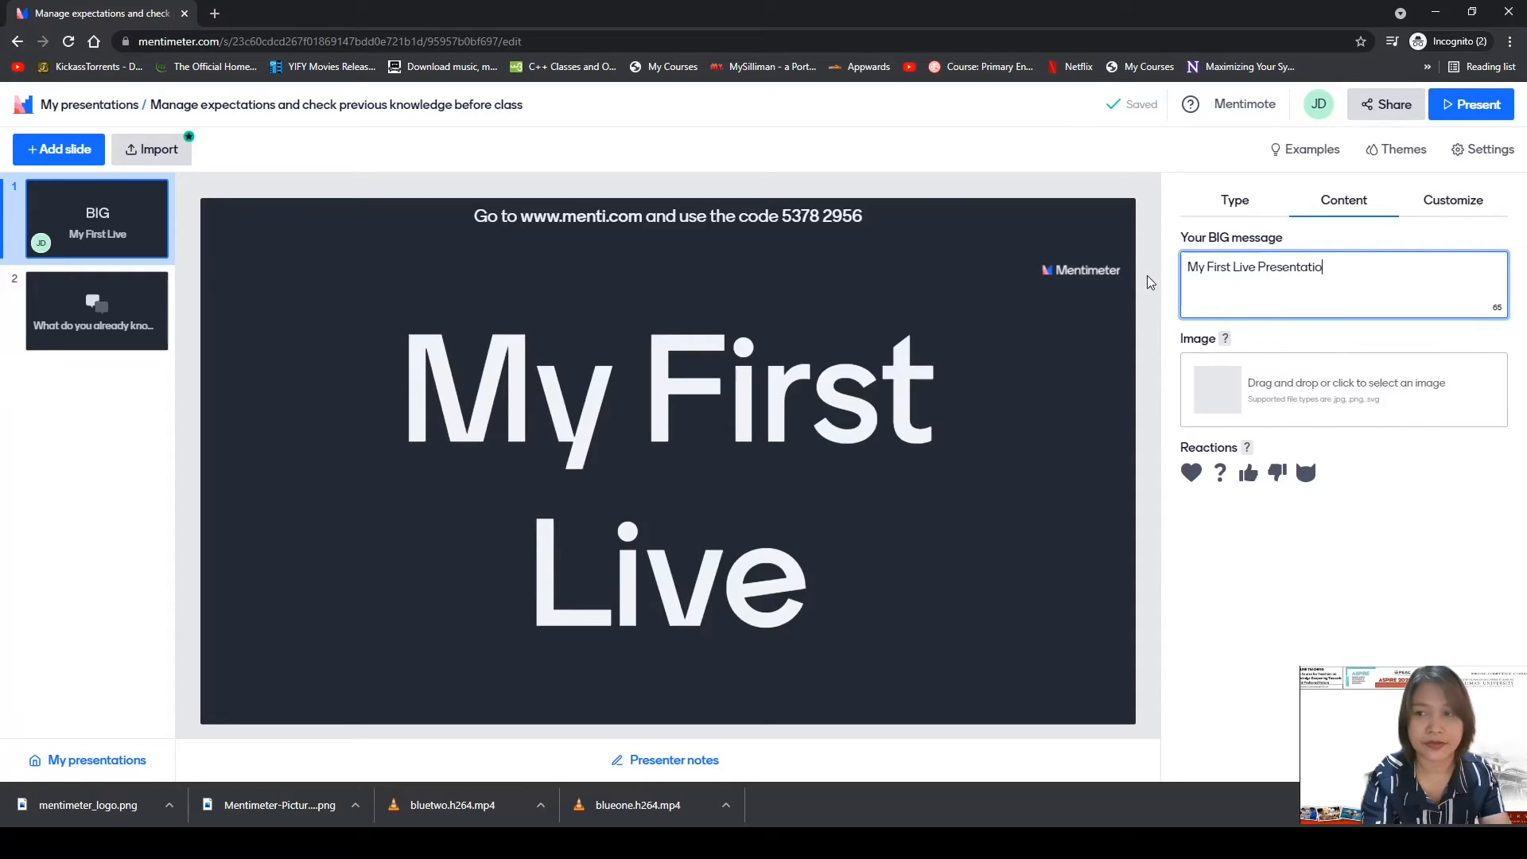
type("n")
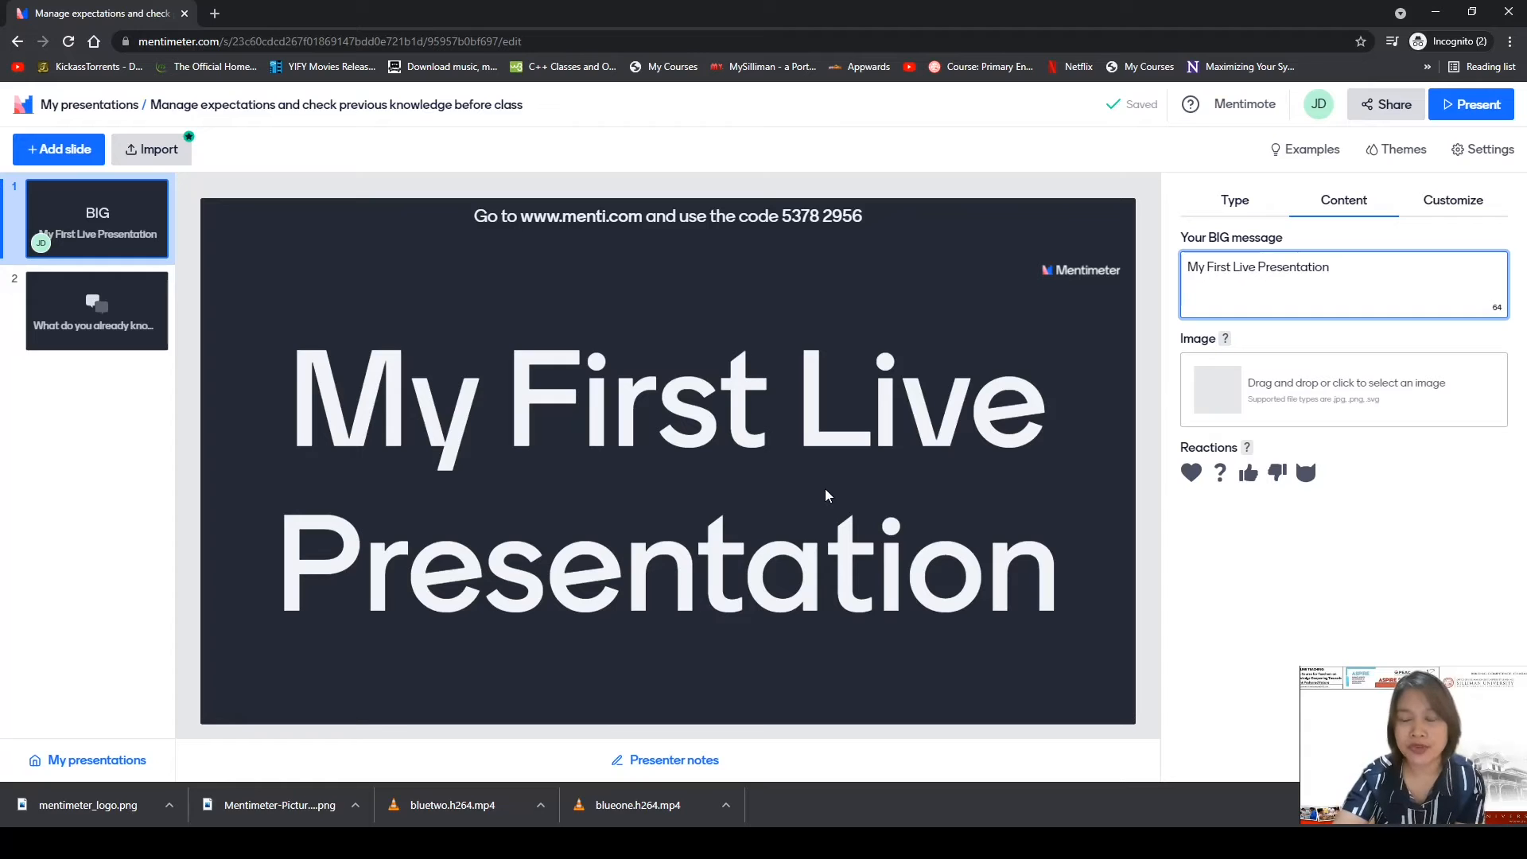
Add the Explore pennant photo from the image library to the Big slide.
left_click(1278, 393)
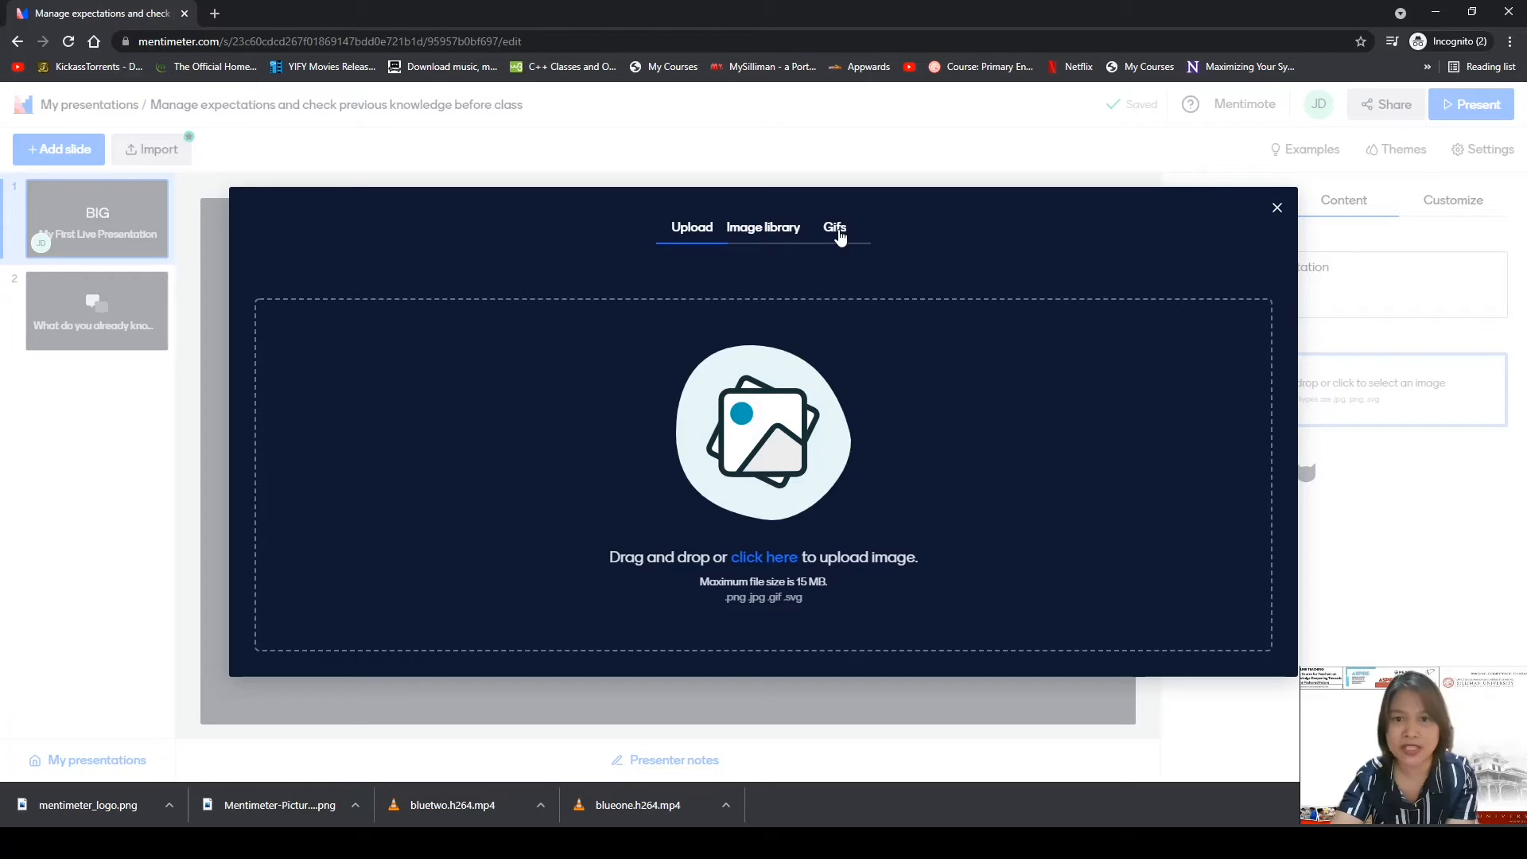
left_click(770, 228)
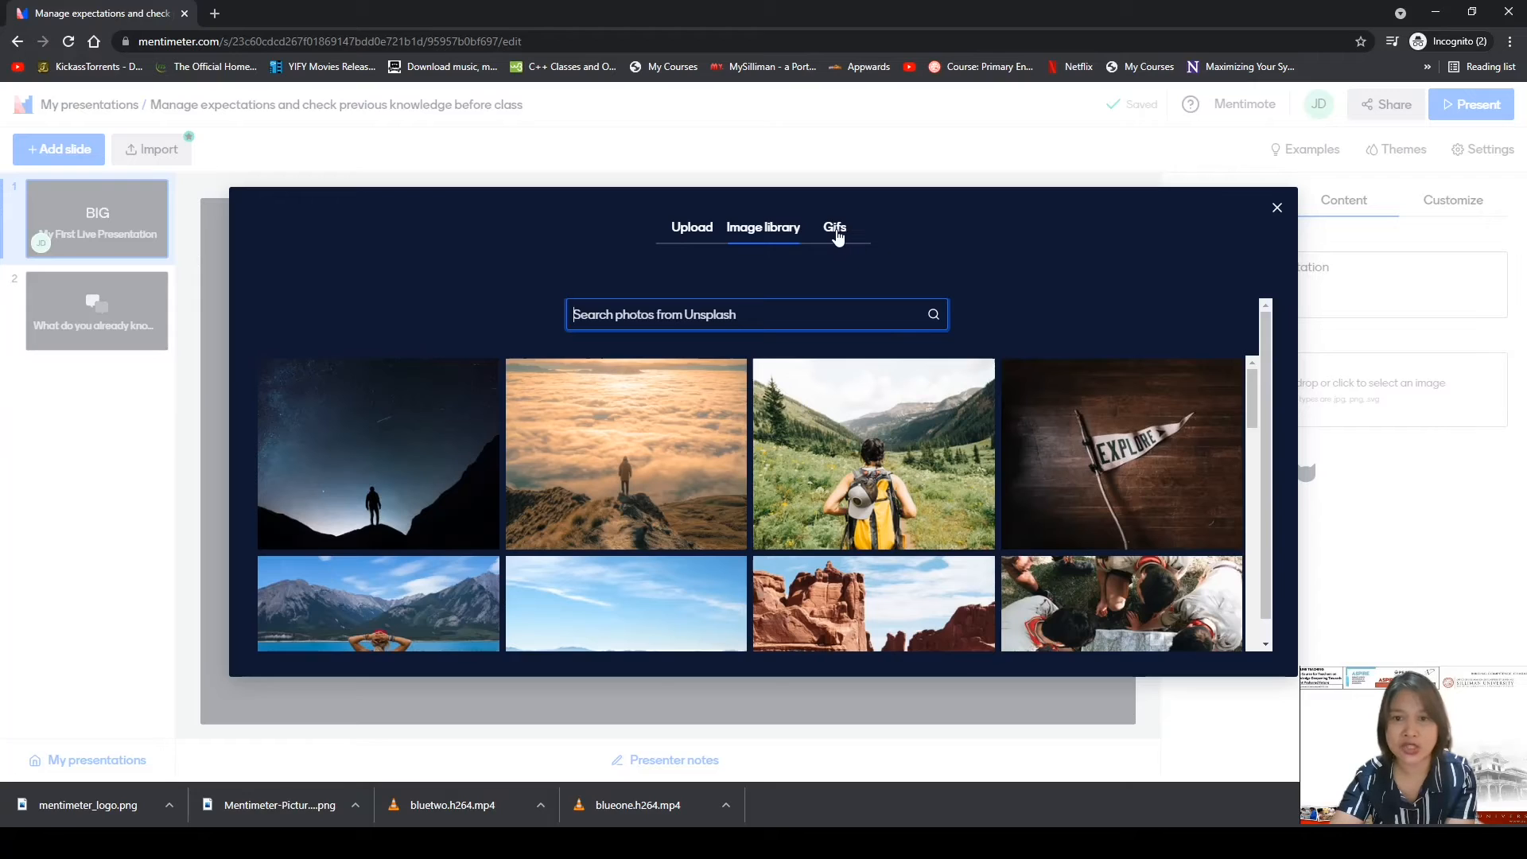
left_click(1163, 457)
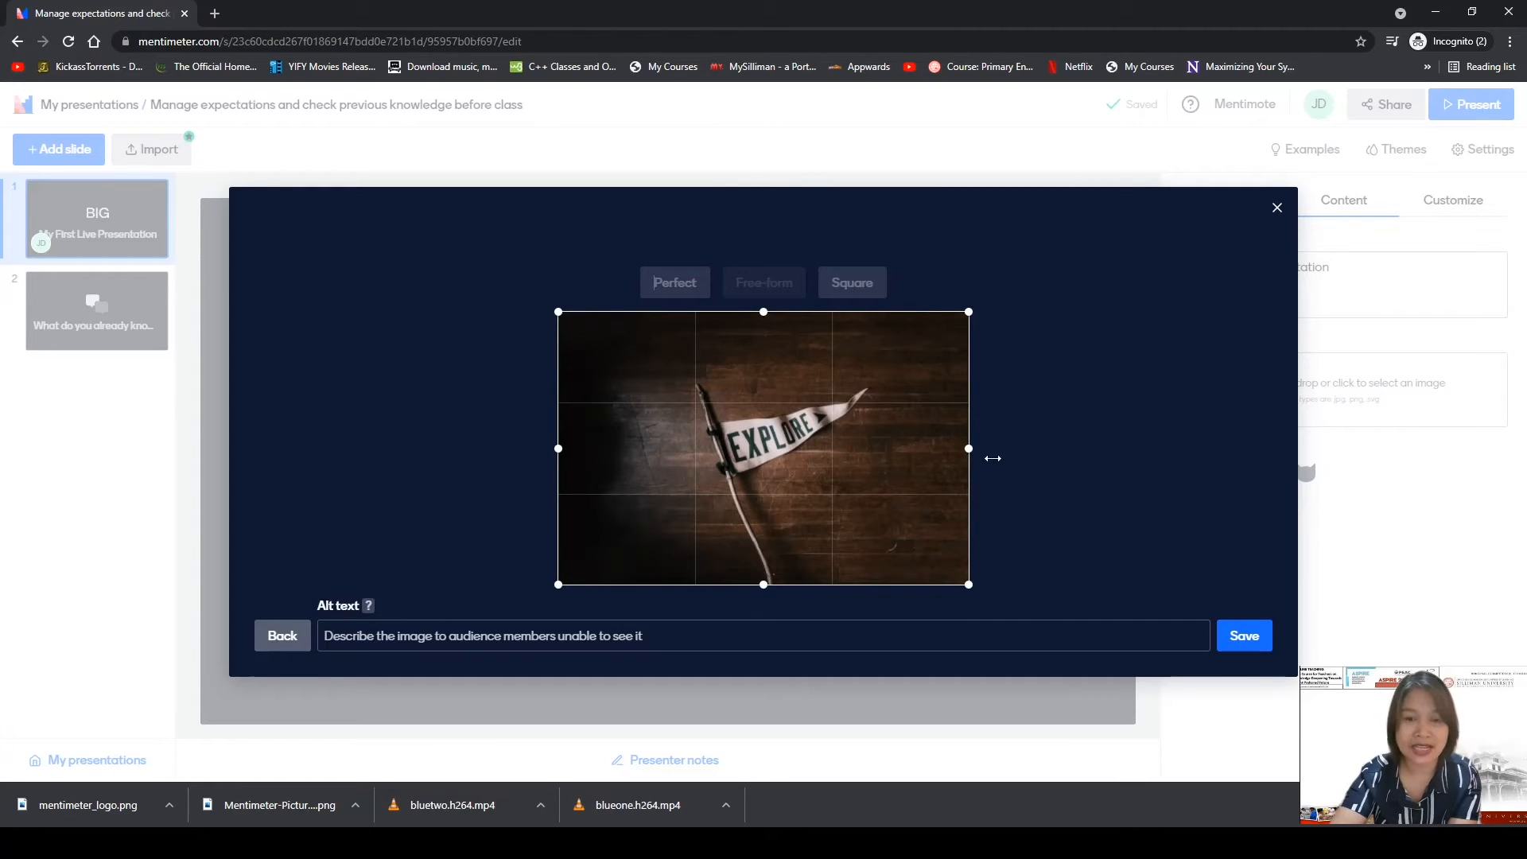
left_click(1249, 648)
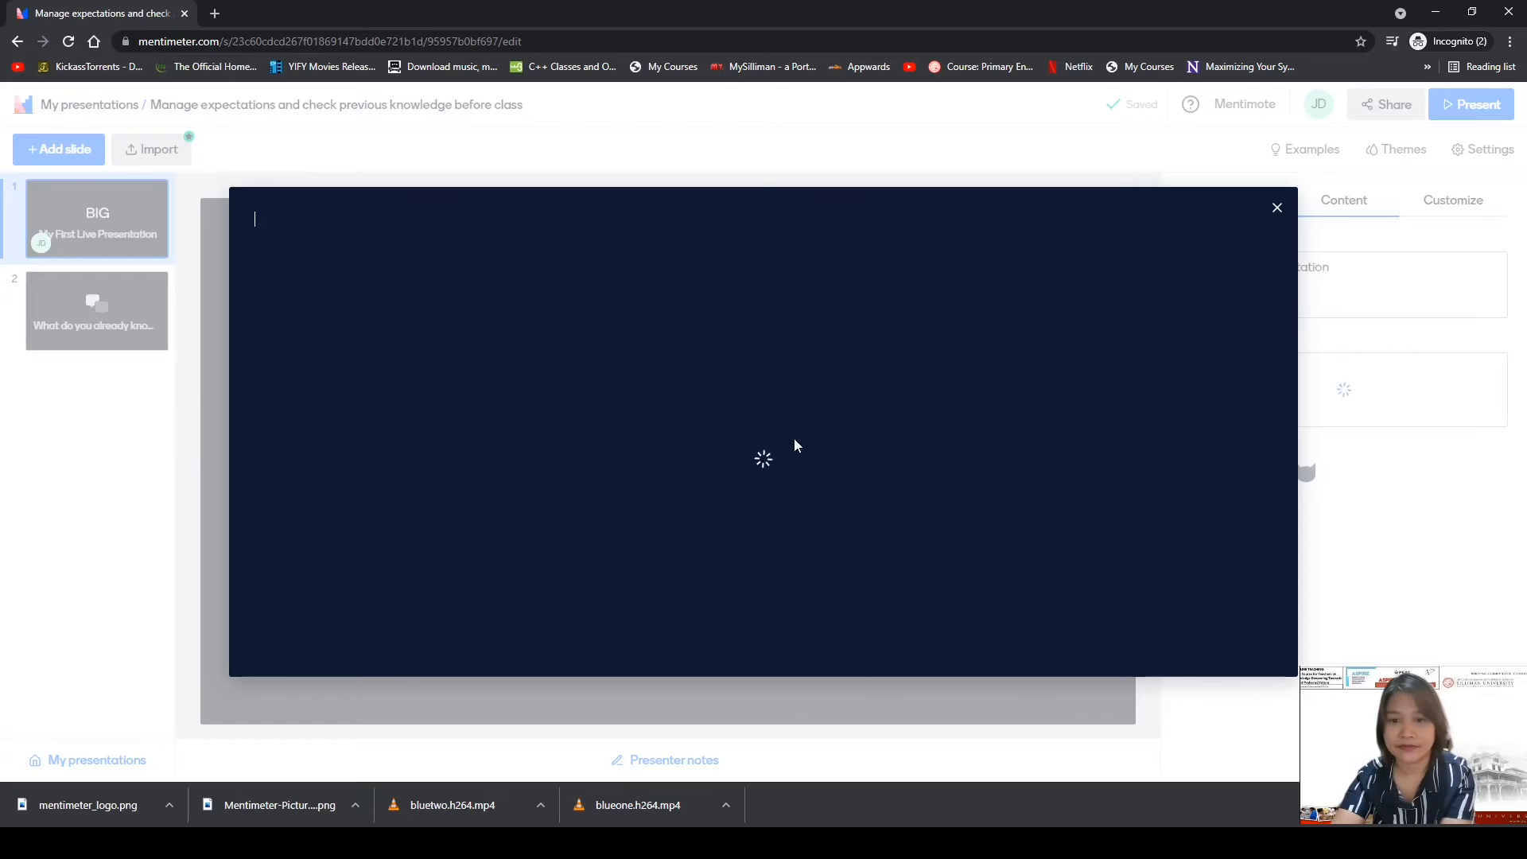
left_click(1276, 209)
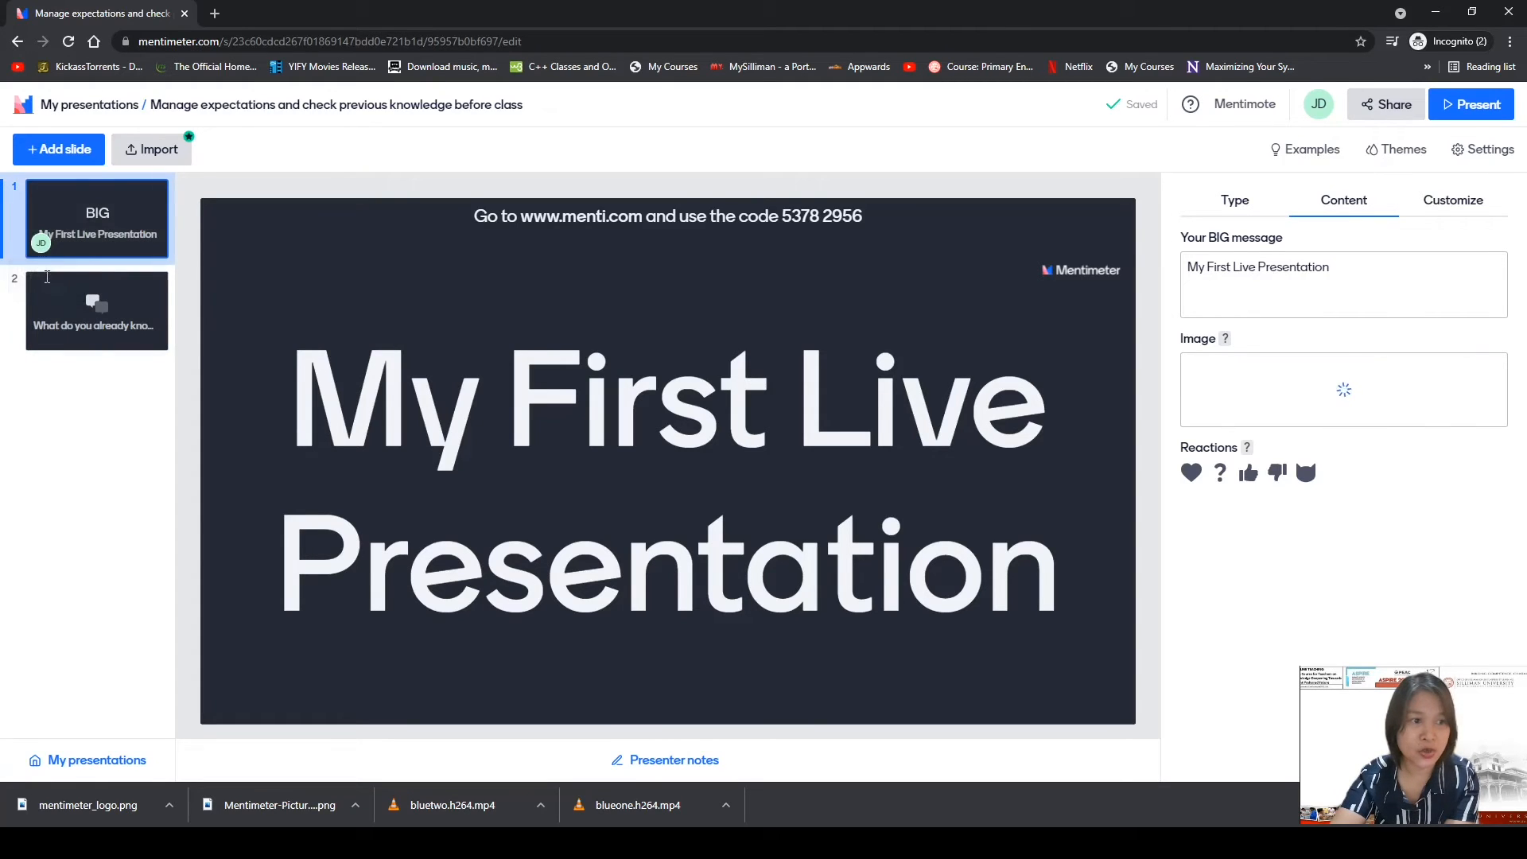
Change slide 2 from an Open Ended question to a Heading content slide.
left_click(82, 313)
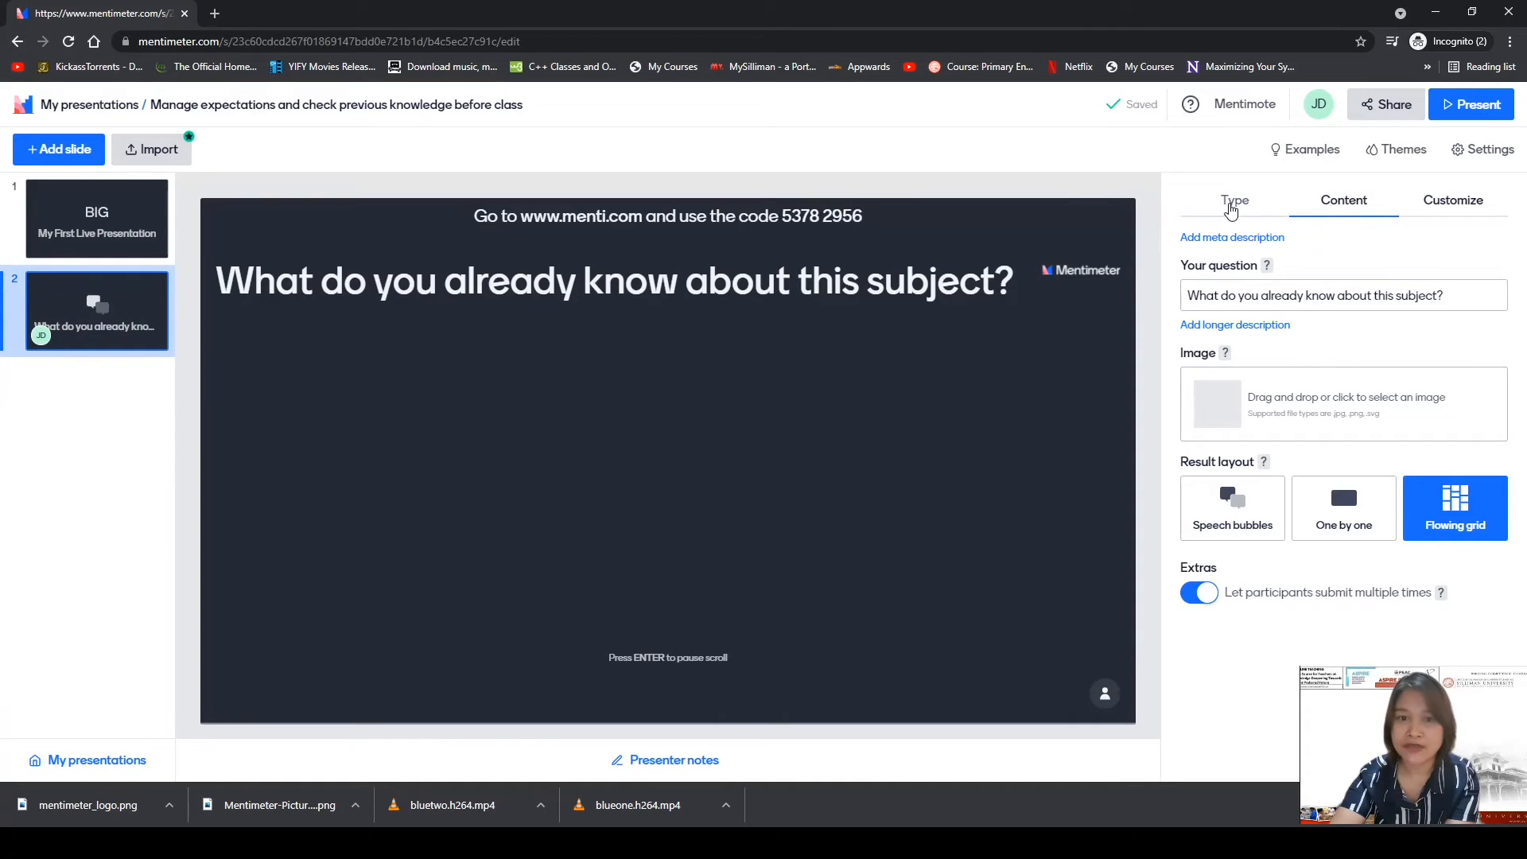
left_click(1231, 206)
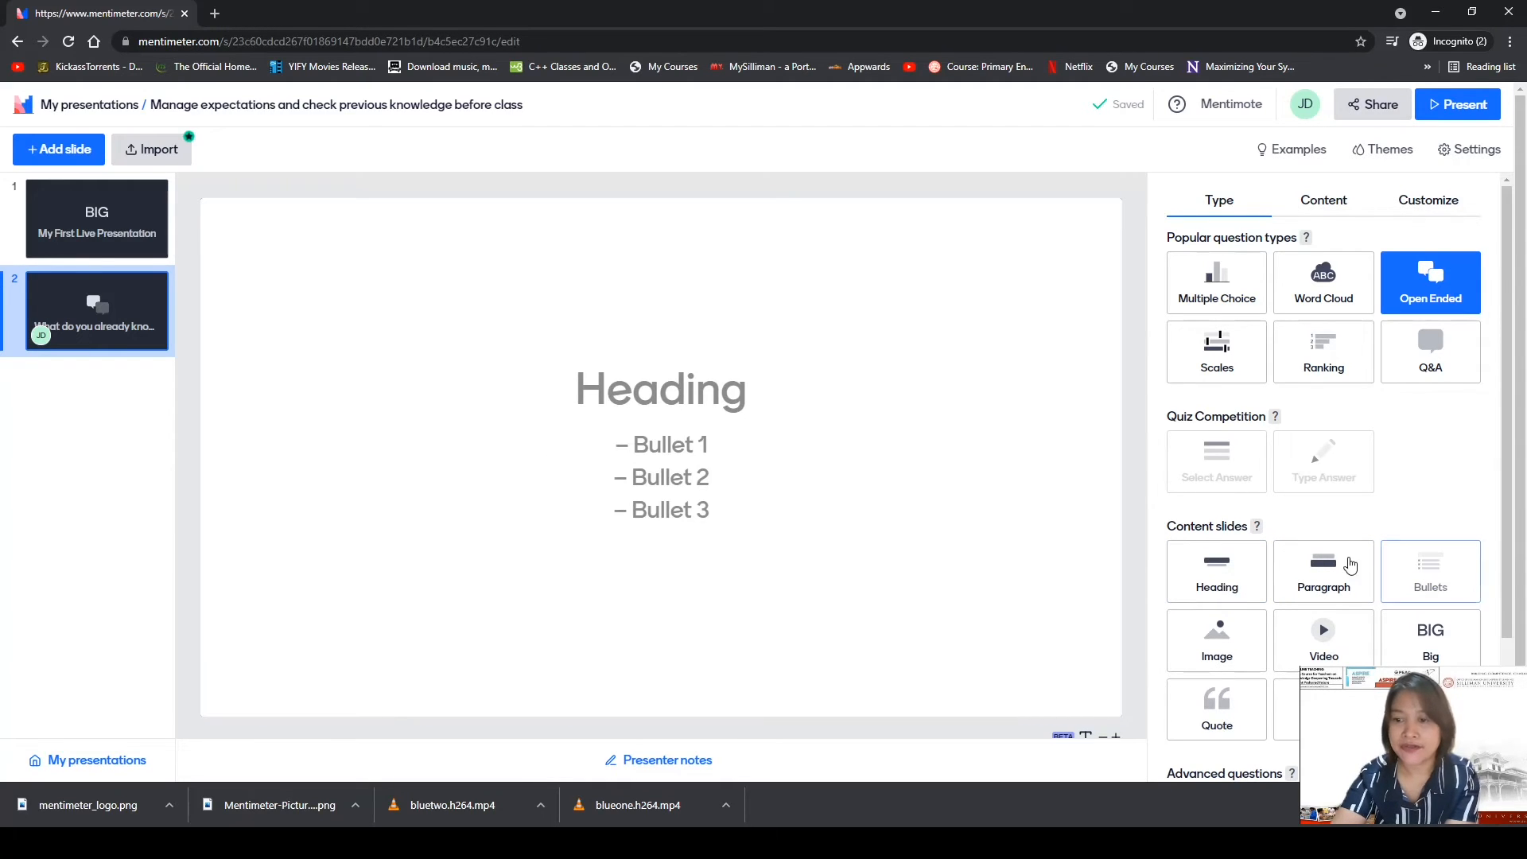
left_click(1229, 592)
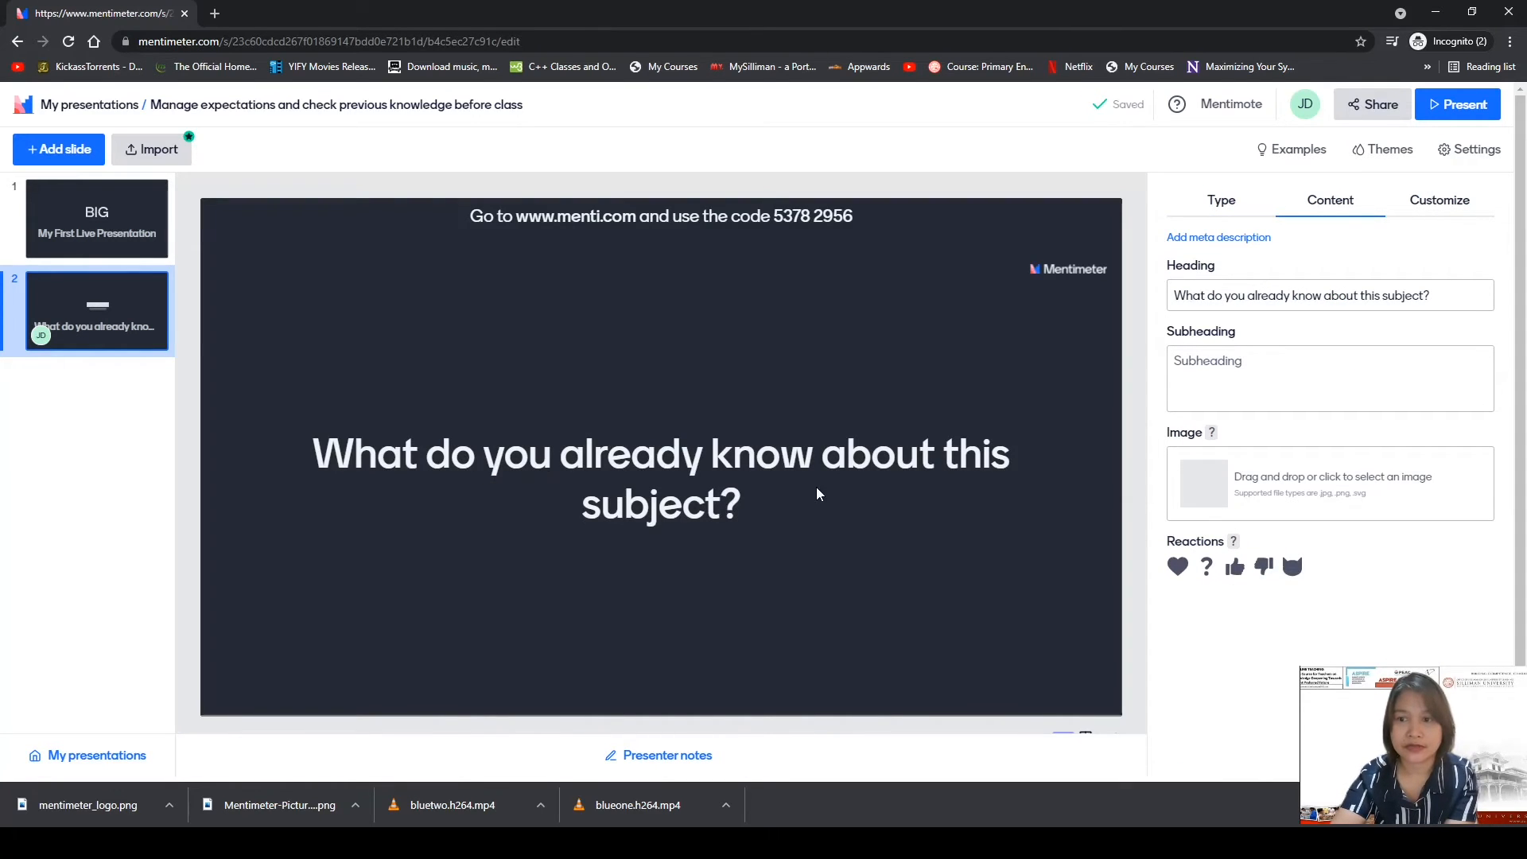
Set slide 2's heading to 'This is the heading slide.' and subheading 'This is the sub- heading'.
left_click_drag(1446, 294, 1157, 297)
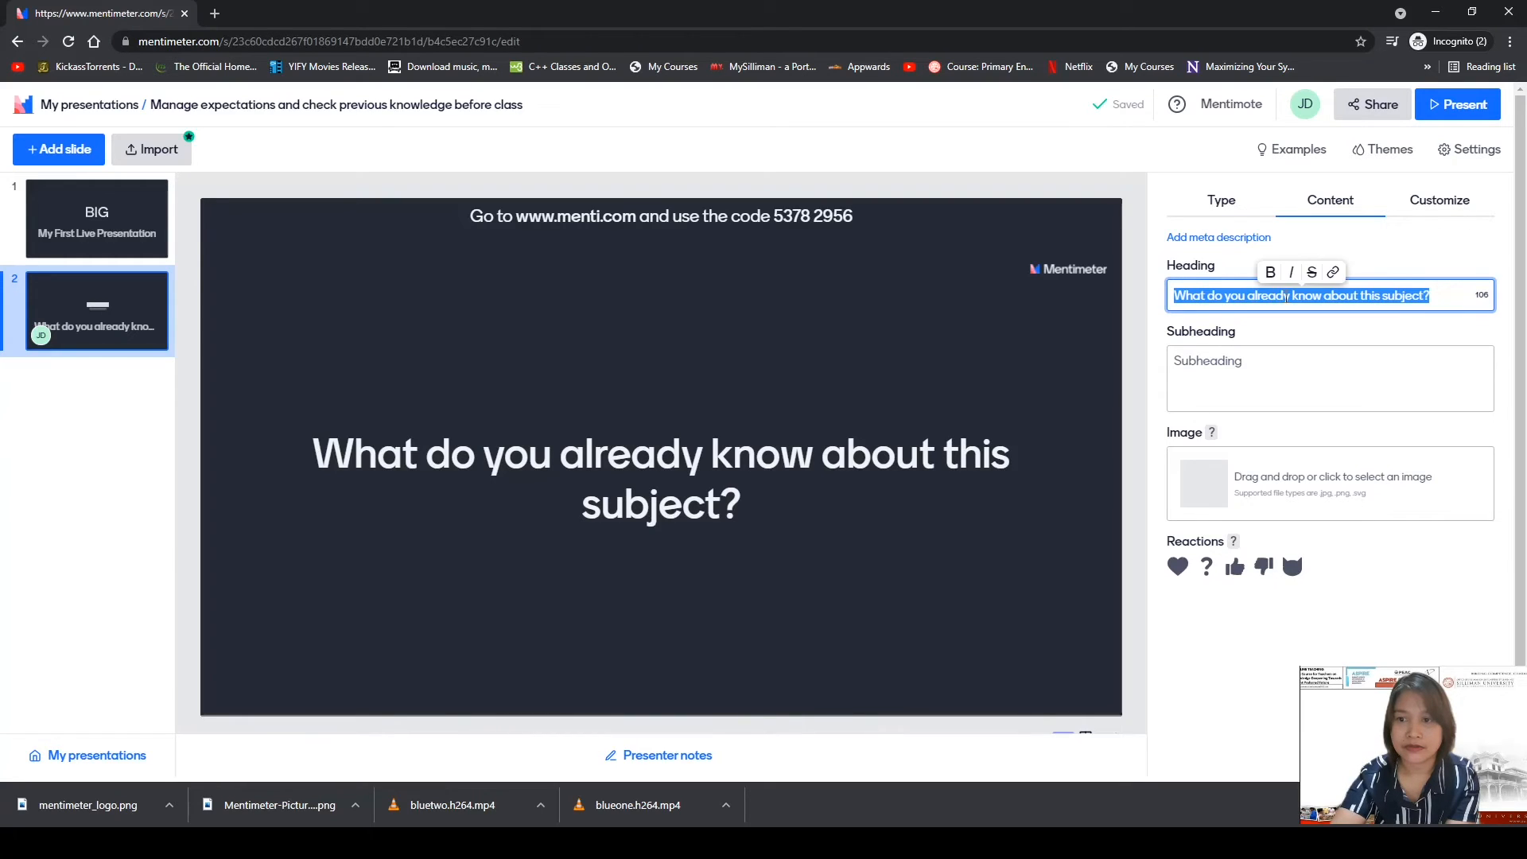
type("This")
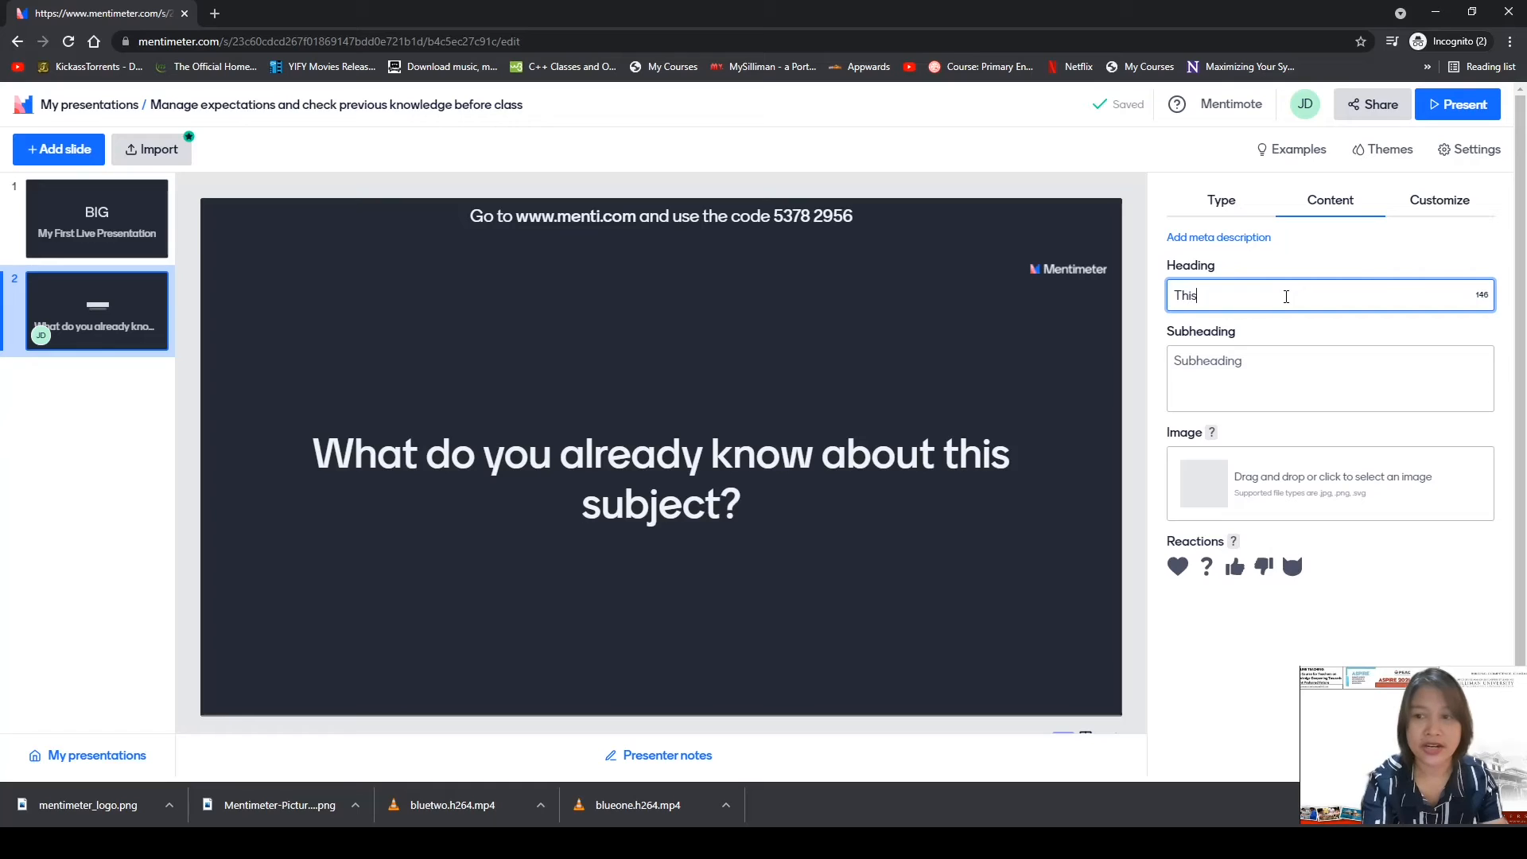
type(" is the he")
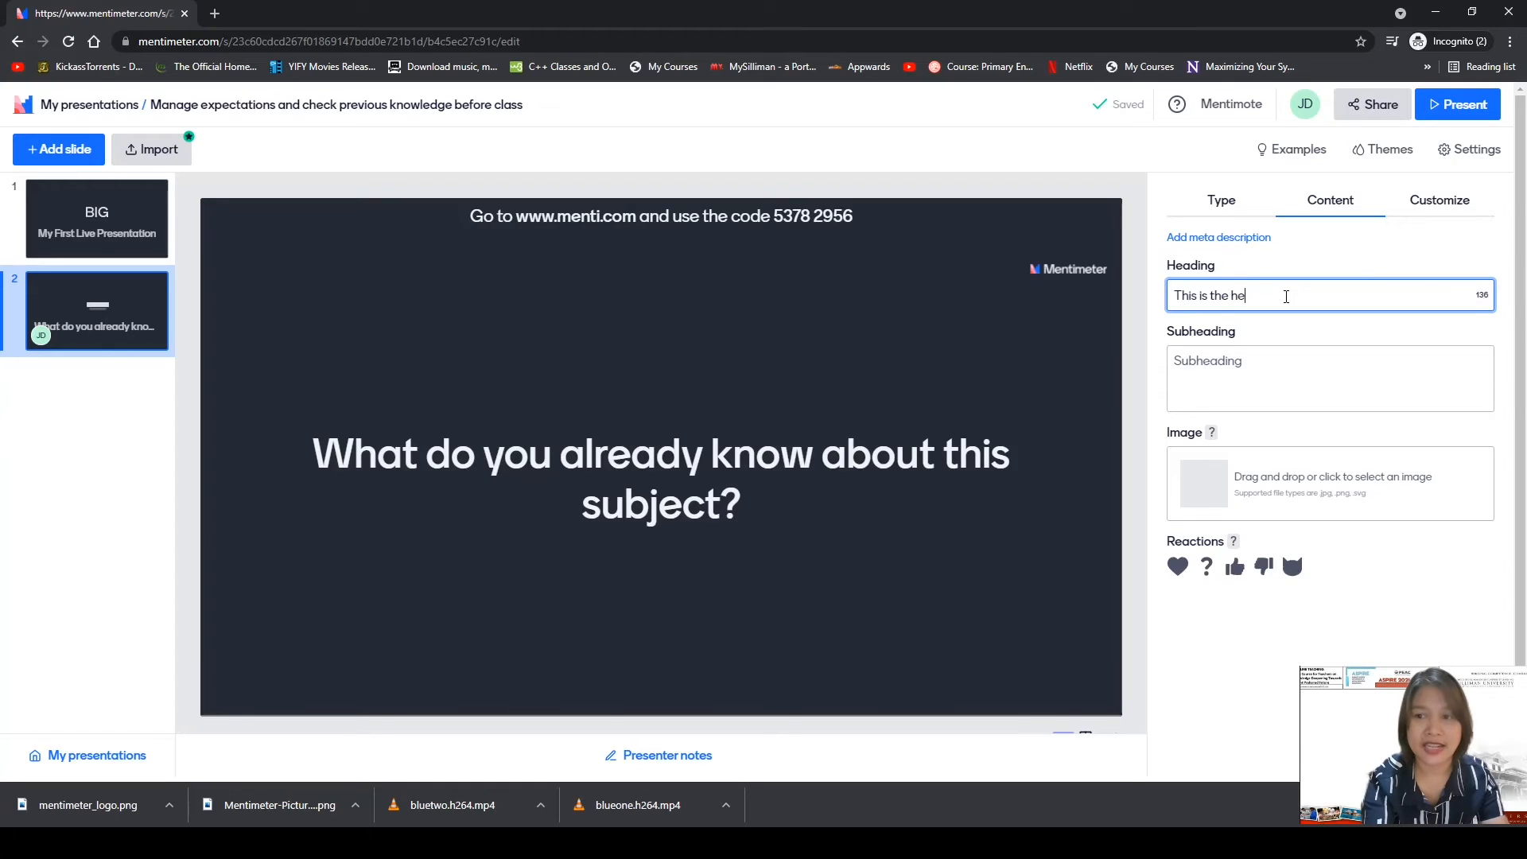
type("asding s")
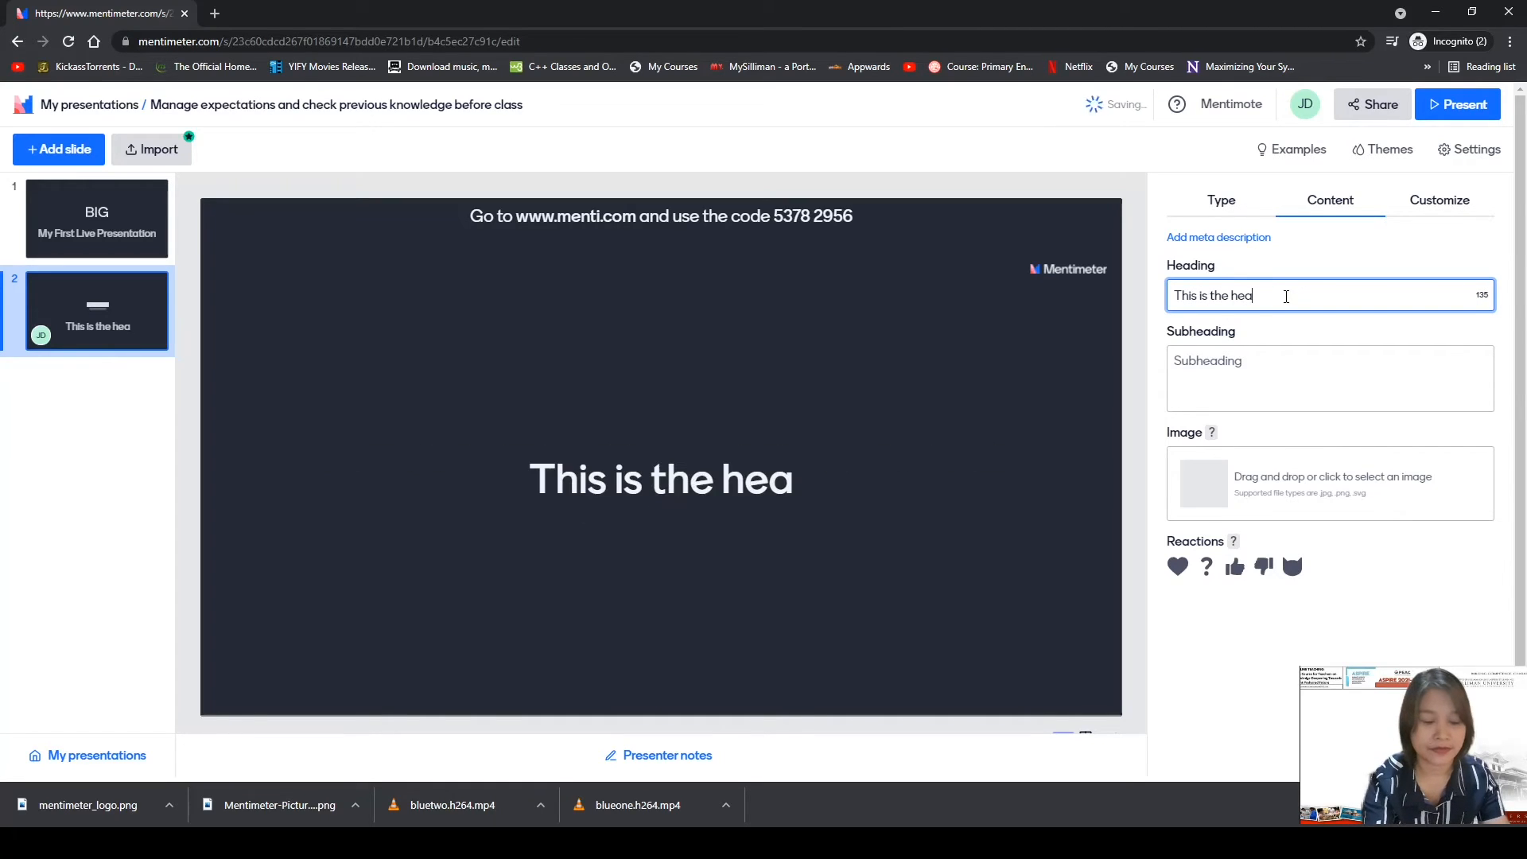
type("lid")
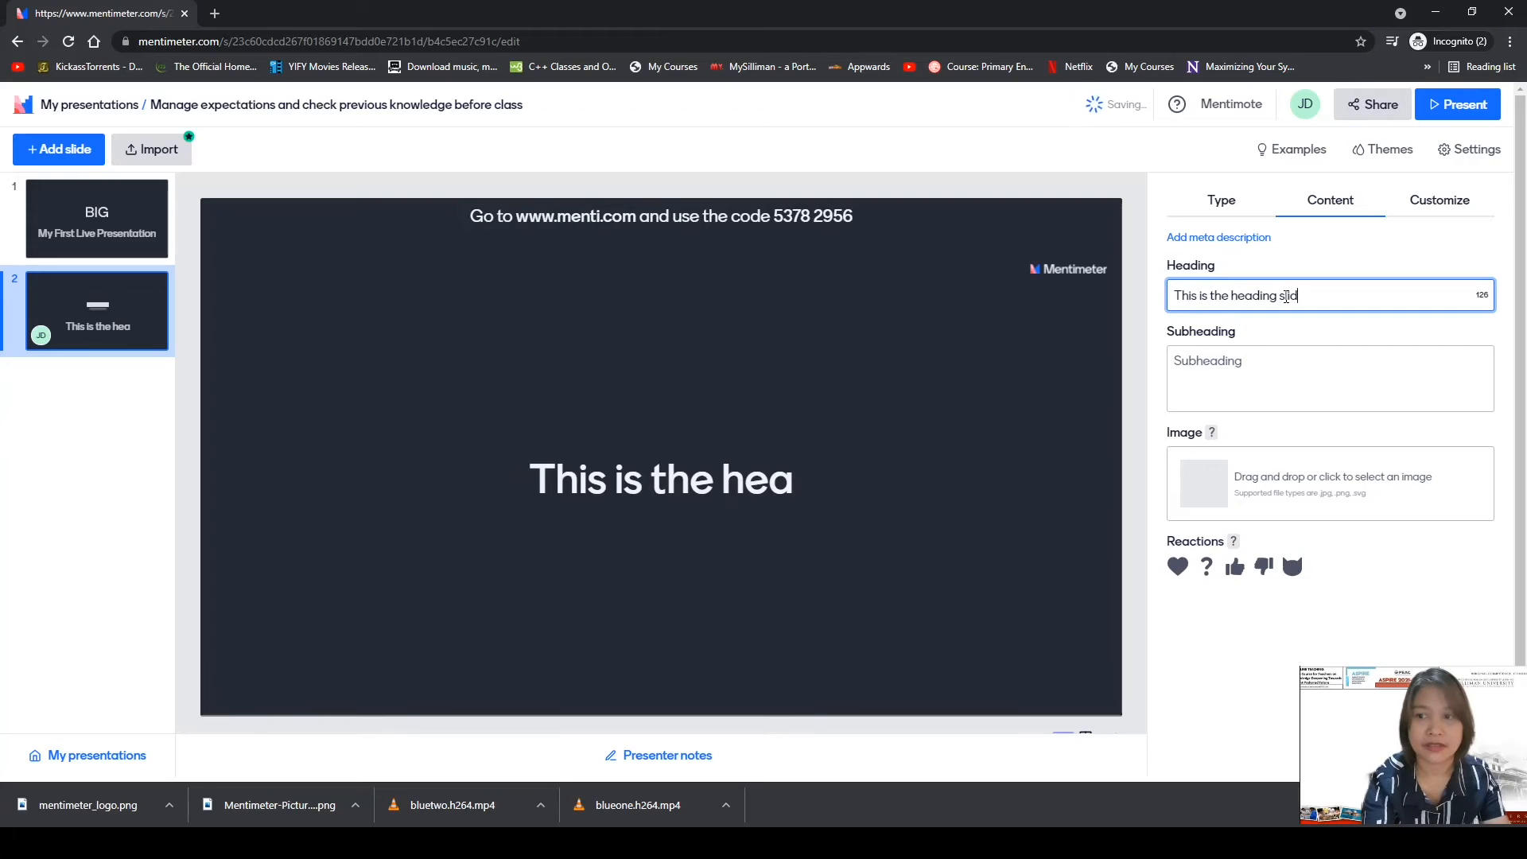
type("e.")
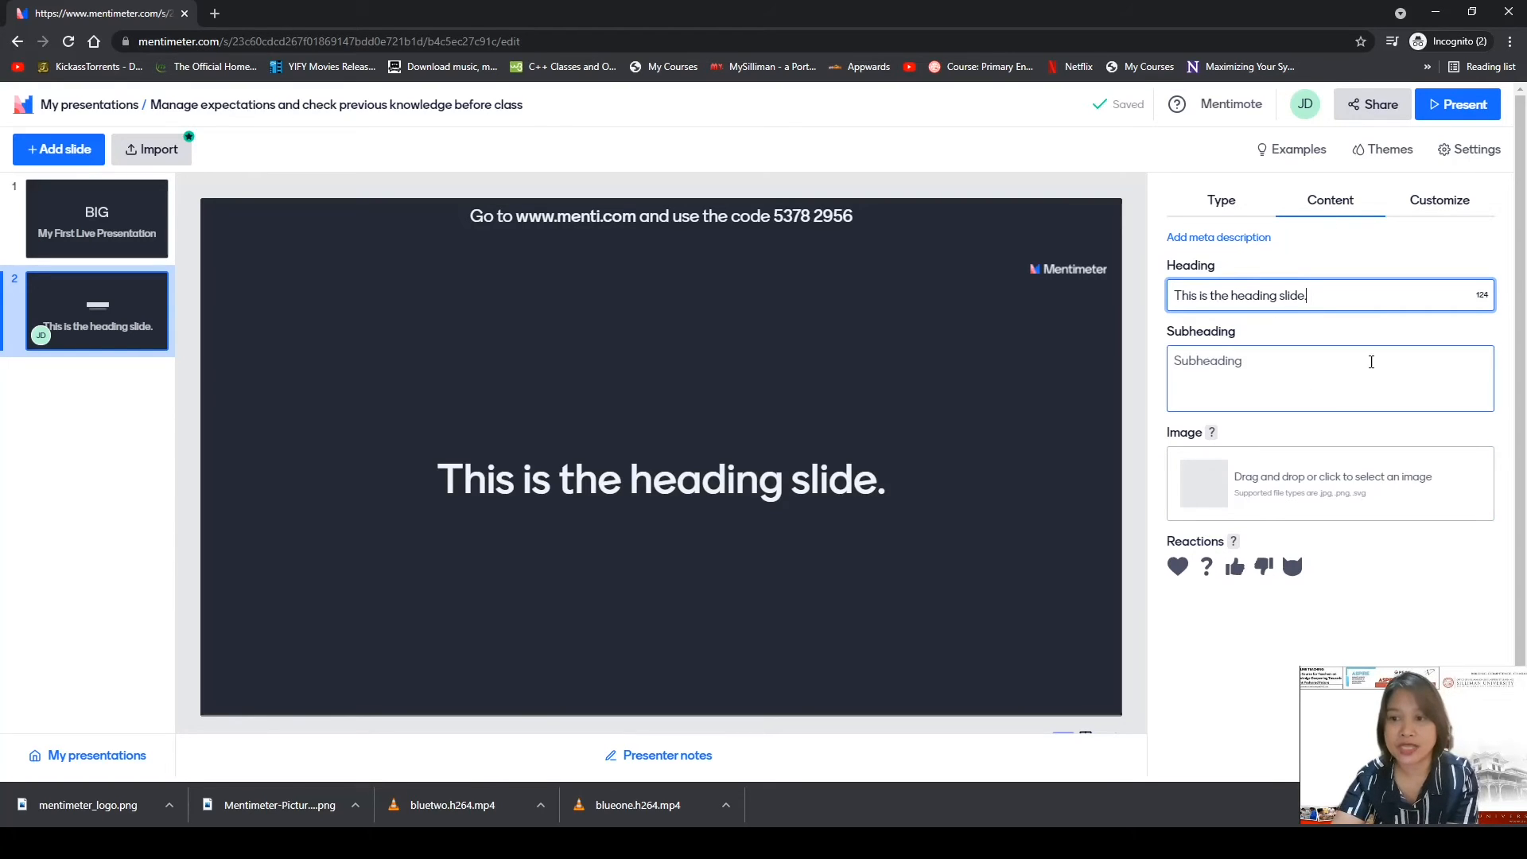
left_click(1272, 373)
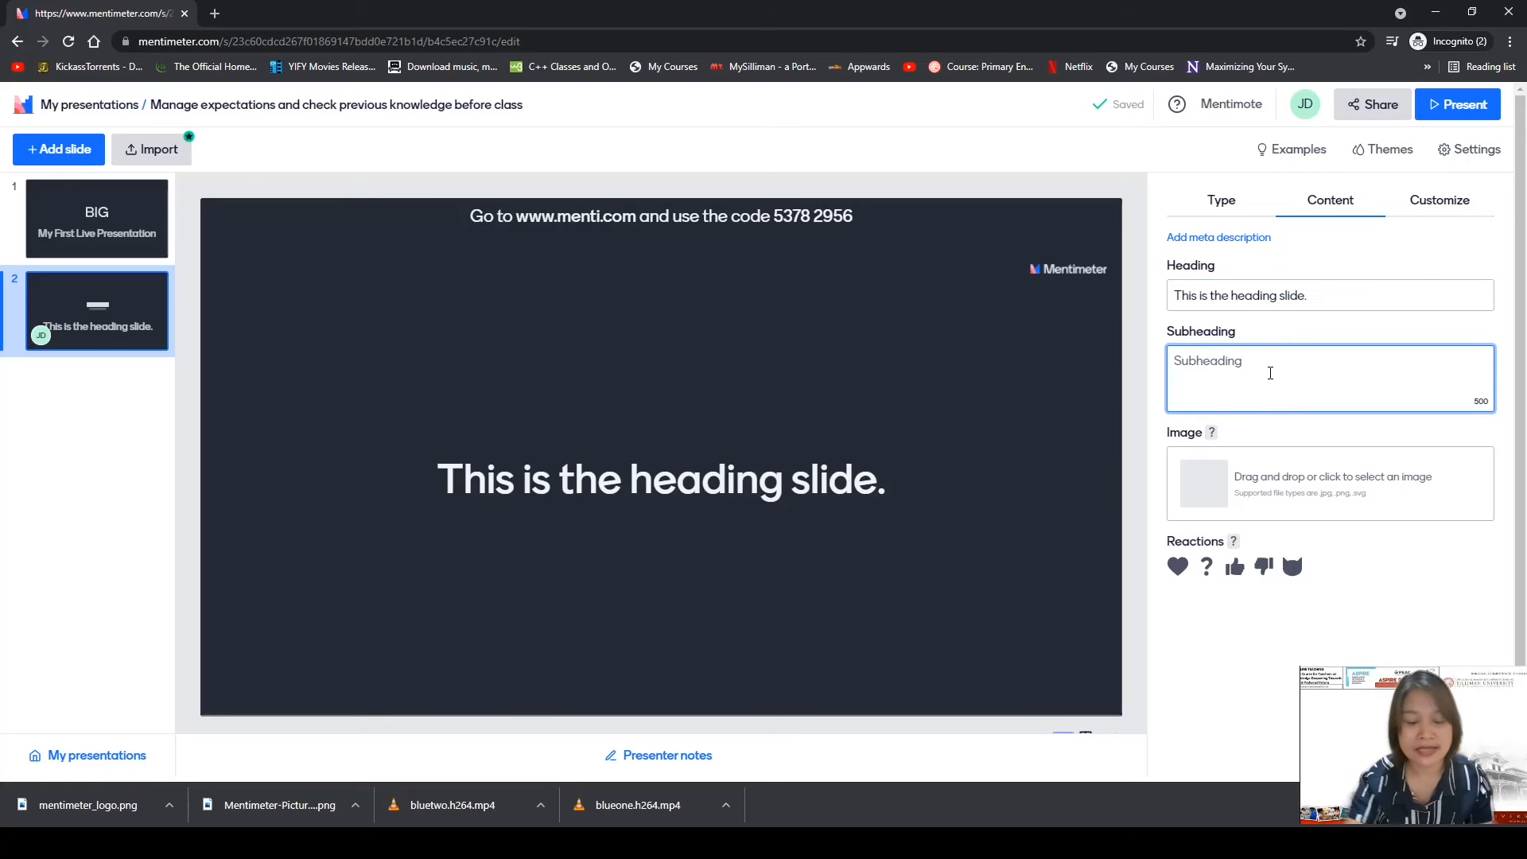
type("This is the su")
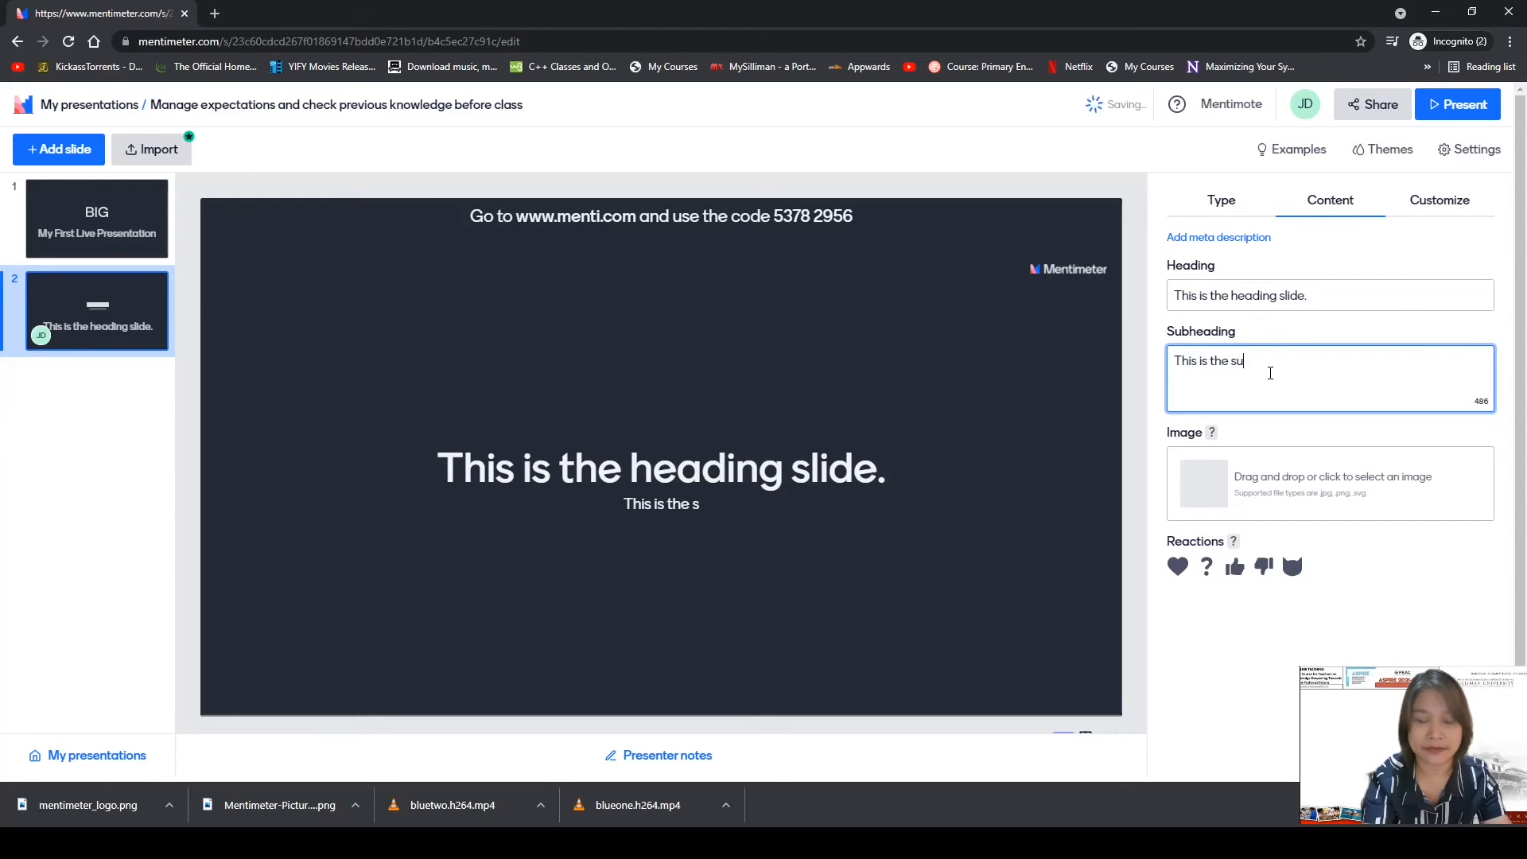
type("b")
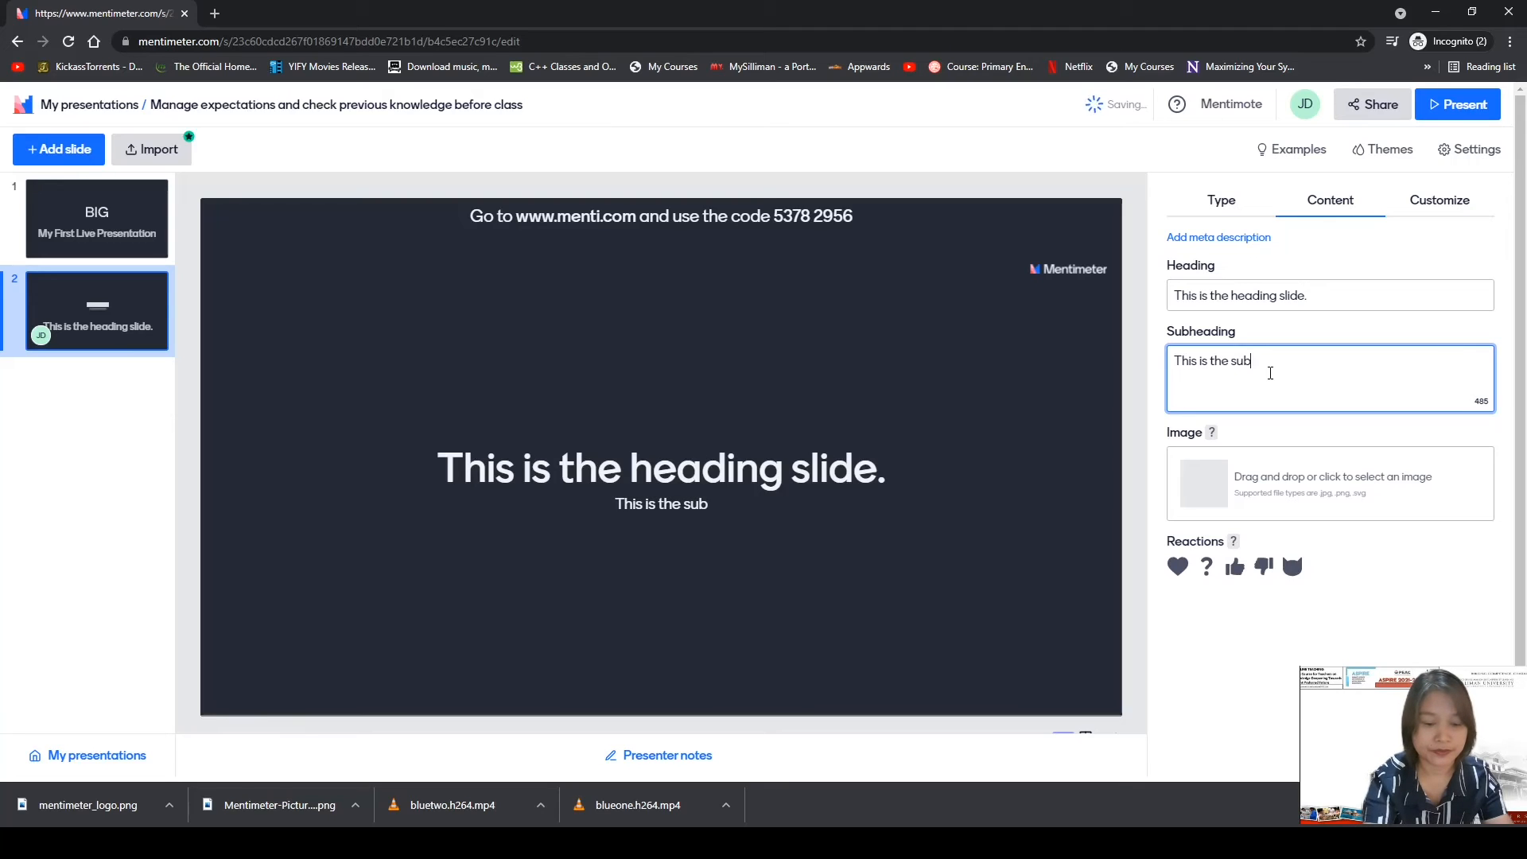
type("- heading")
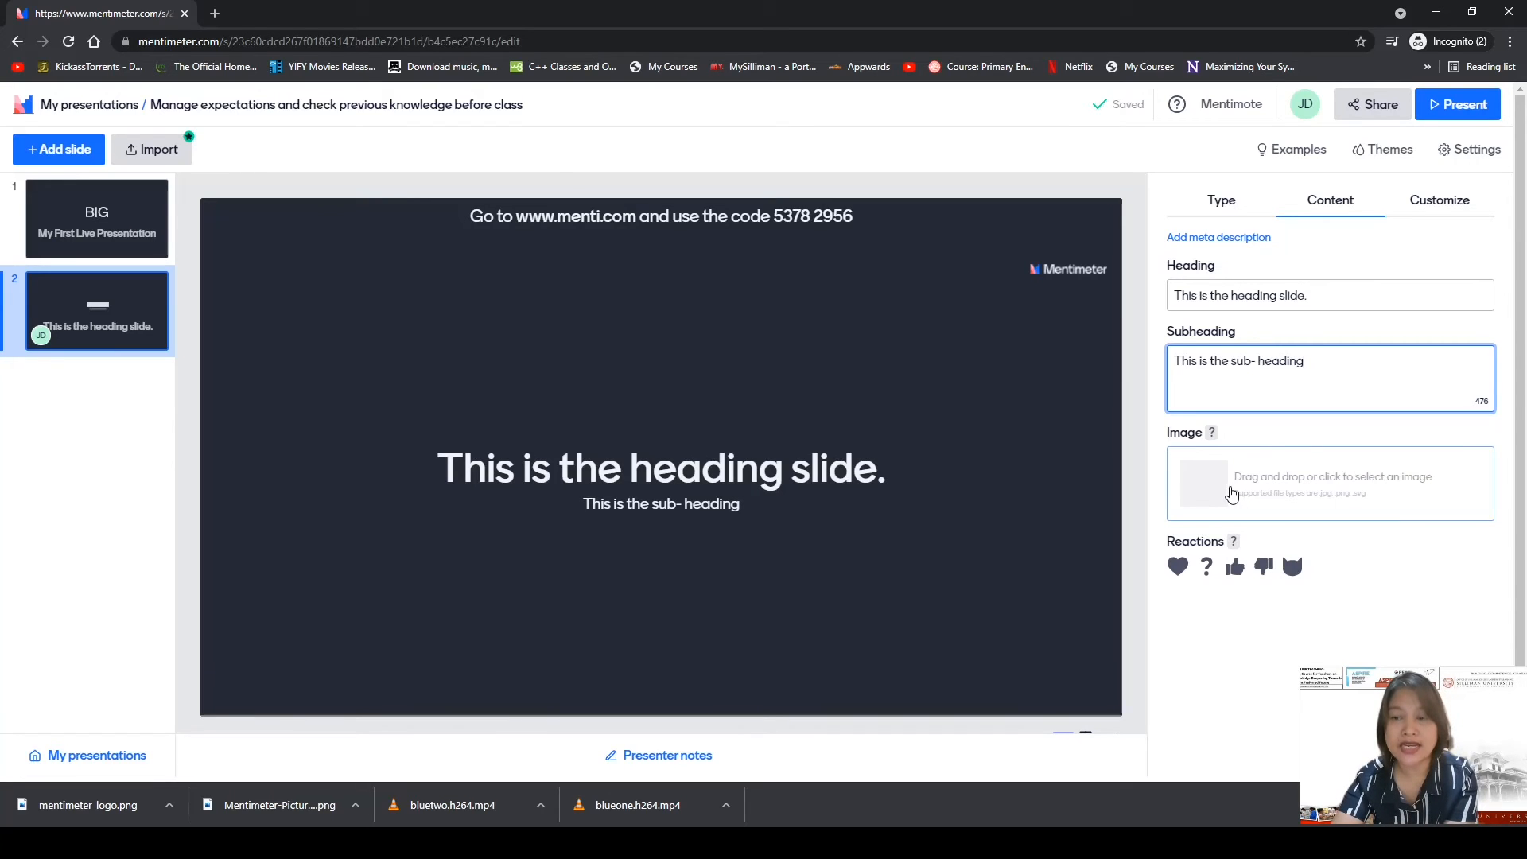
Review the first two slides, then append an empty third slide to the deck.
left_click(1219, 201)
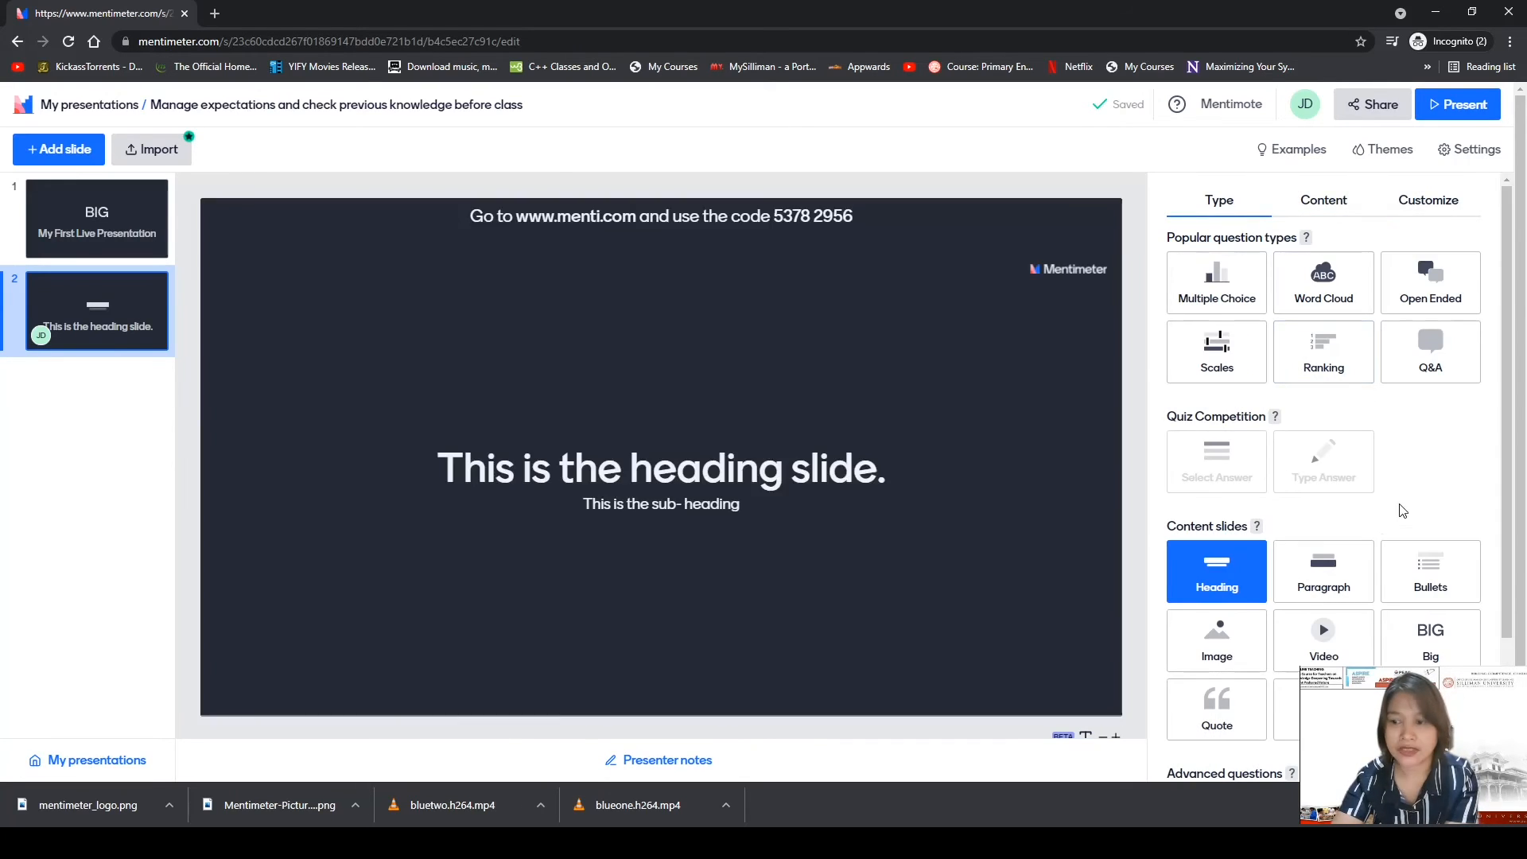
left_click(97, 215)
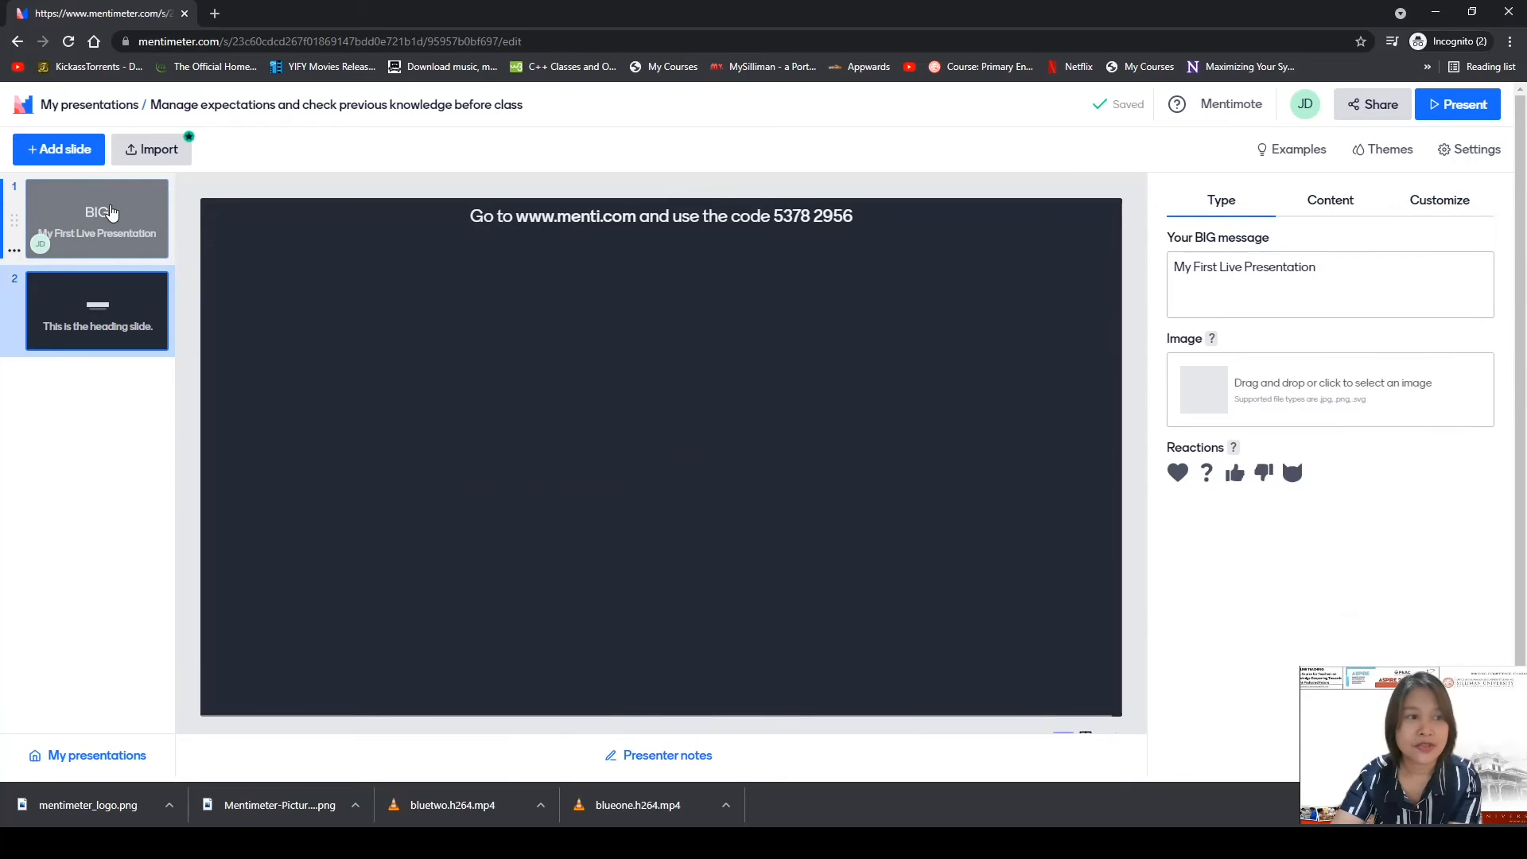
left_click(112, 309)
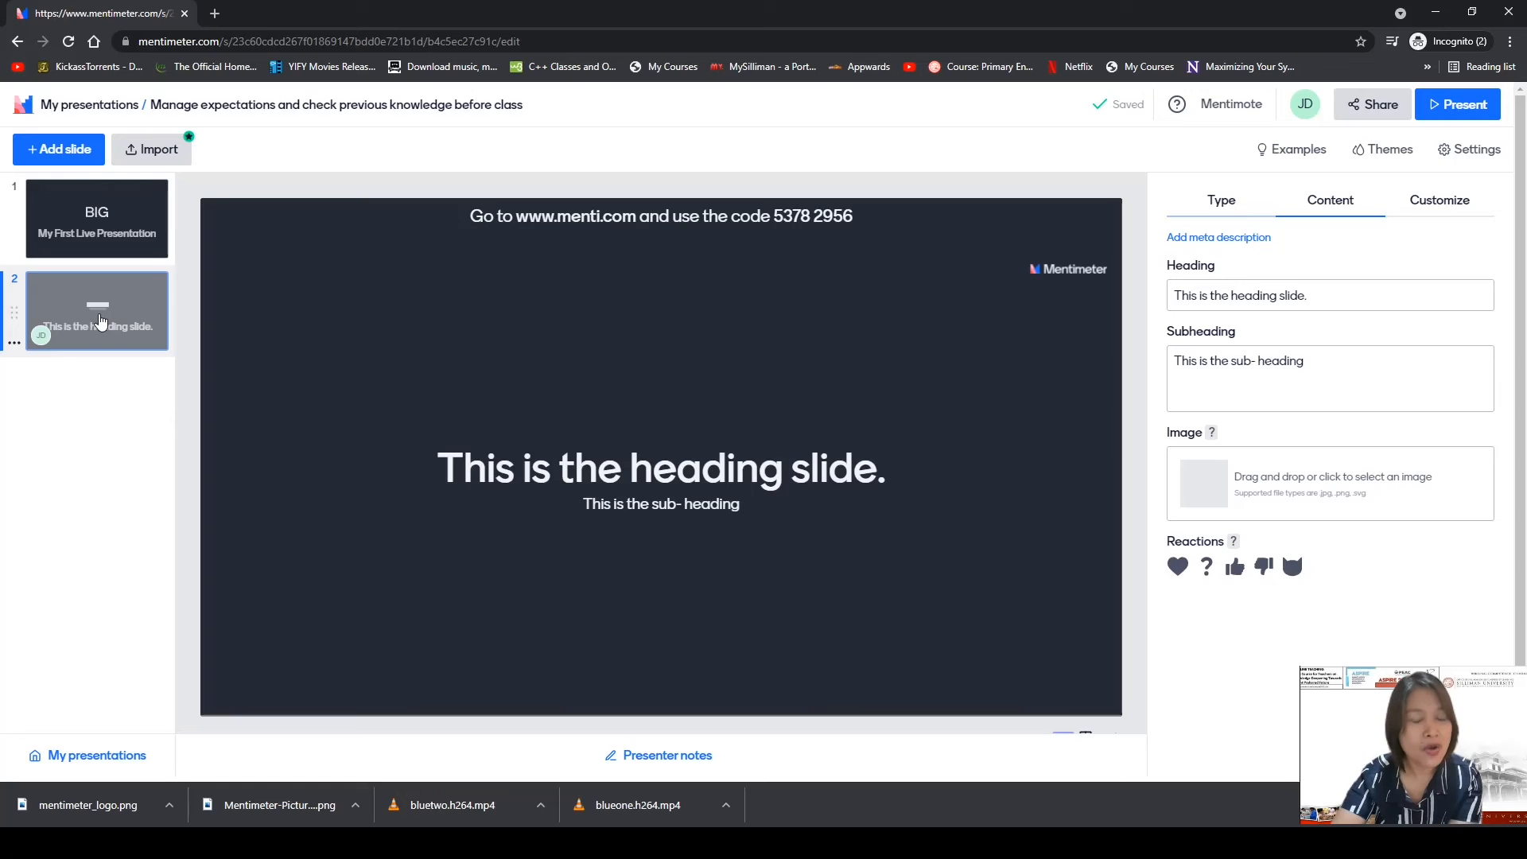
left_click(61, 156)
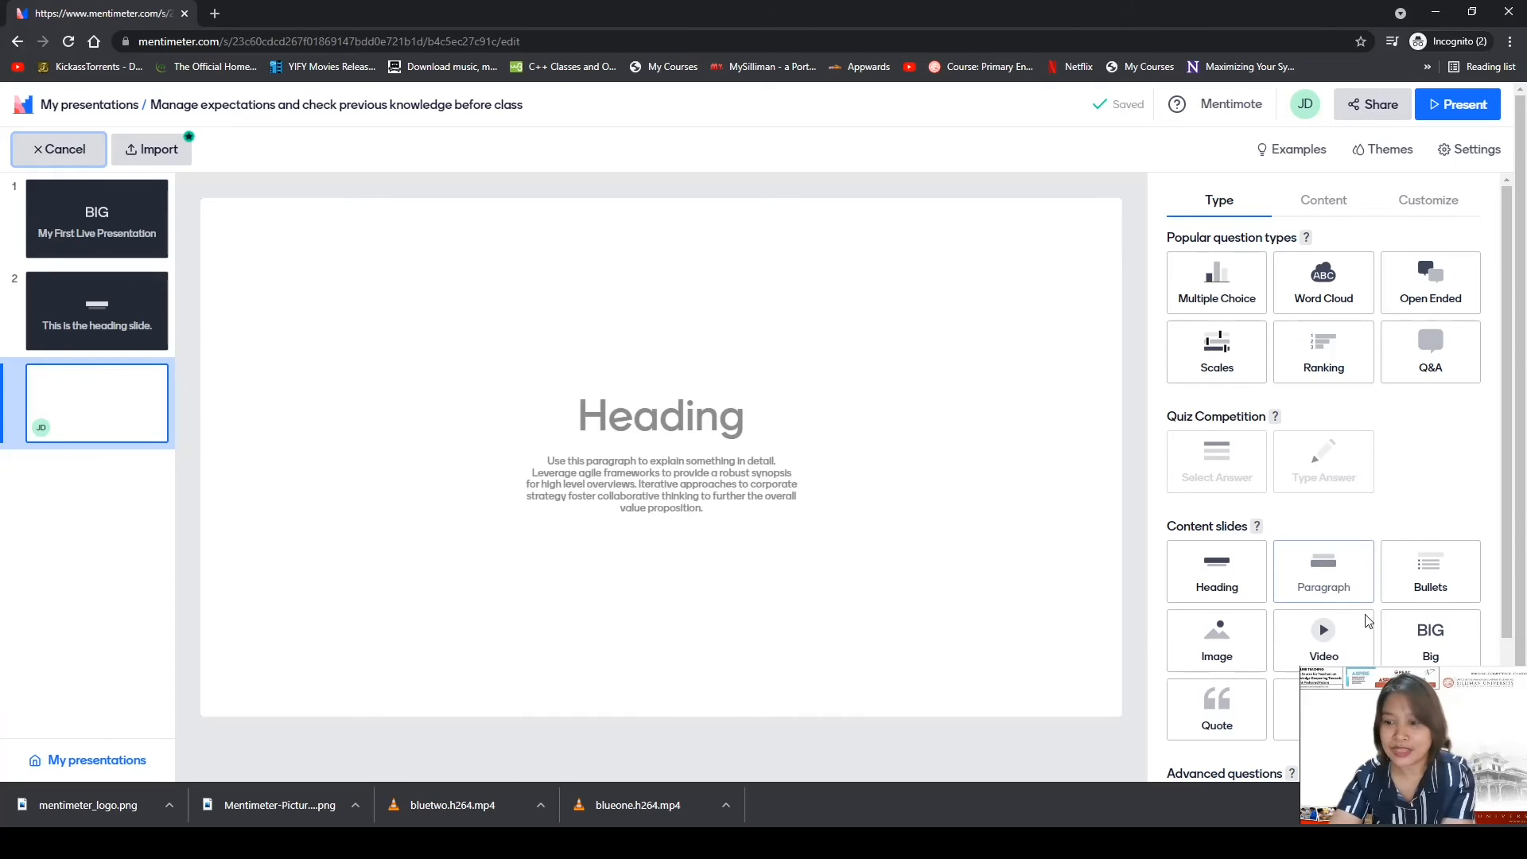
Turn slide 3 into a Quote slide, leaving the 'Quote' and 'Who' placeholders unchanged.
left_click(1216, 726)
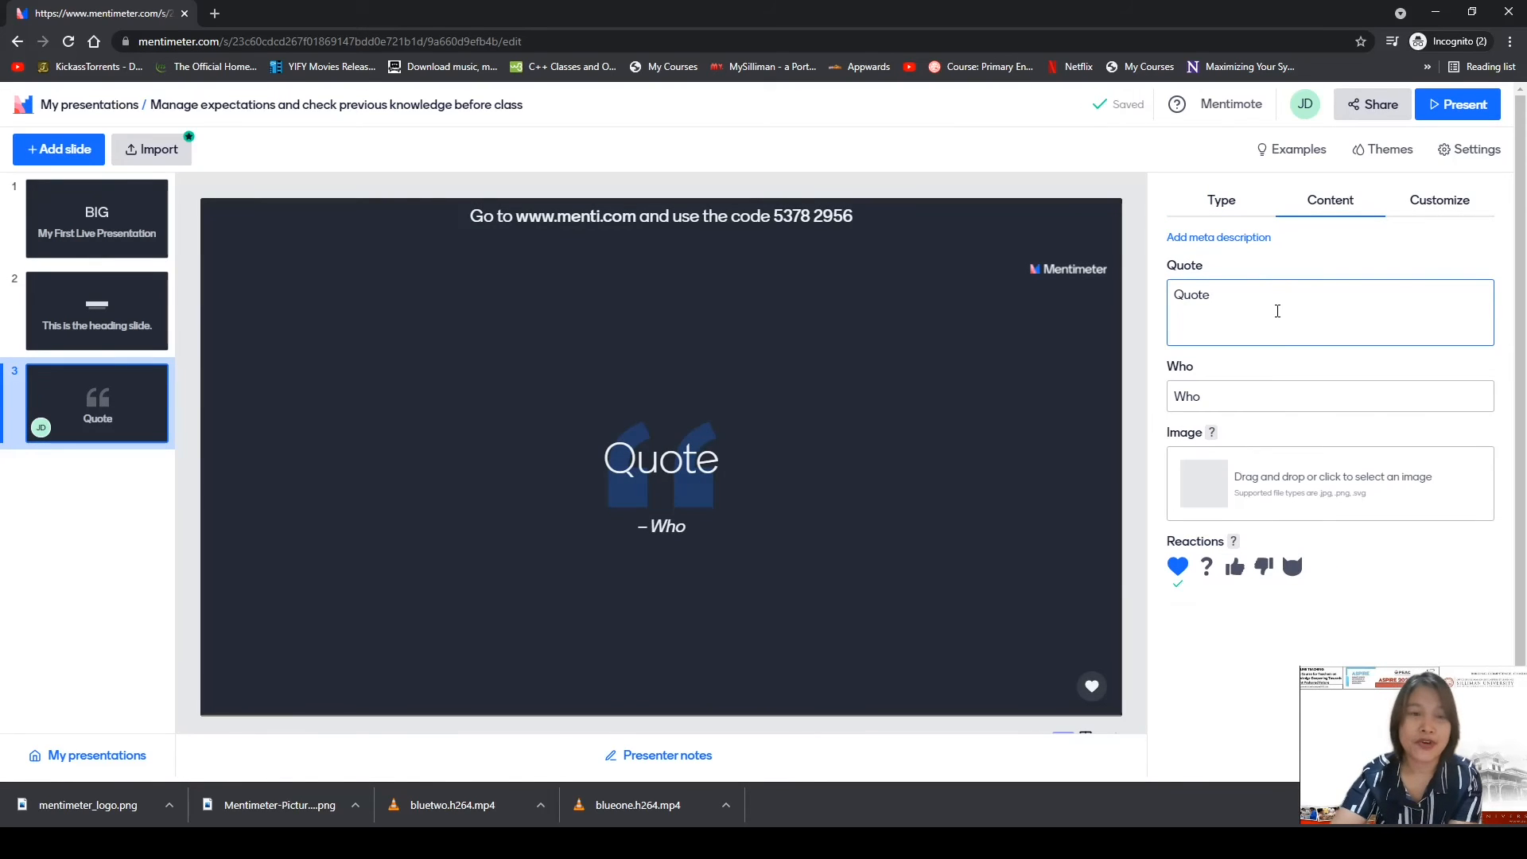
left_click(1221, 200)
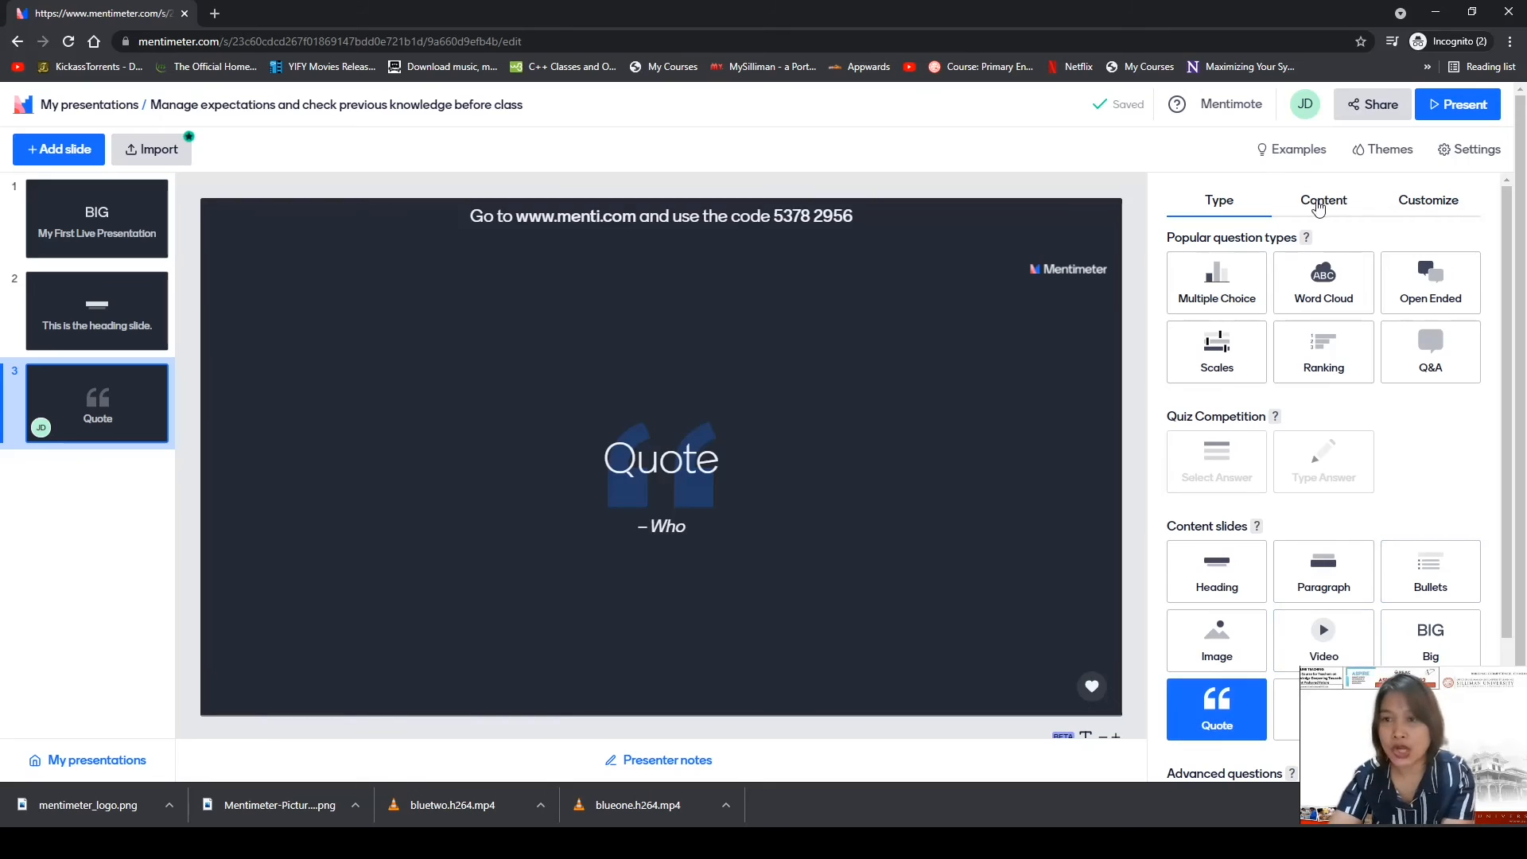
left_click(1332, 202)
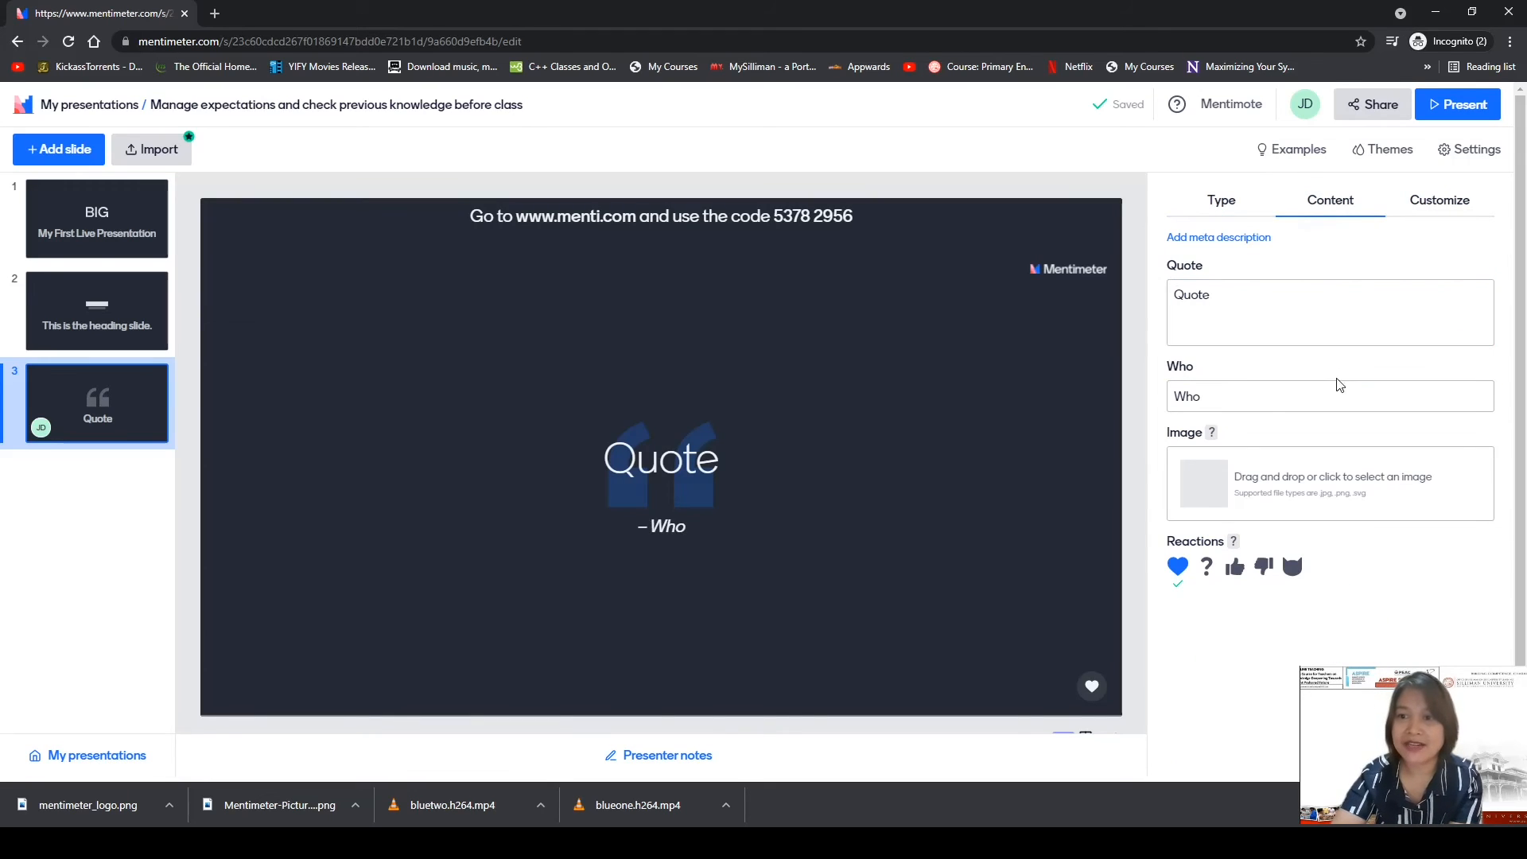
left_click(1241, 303)
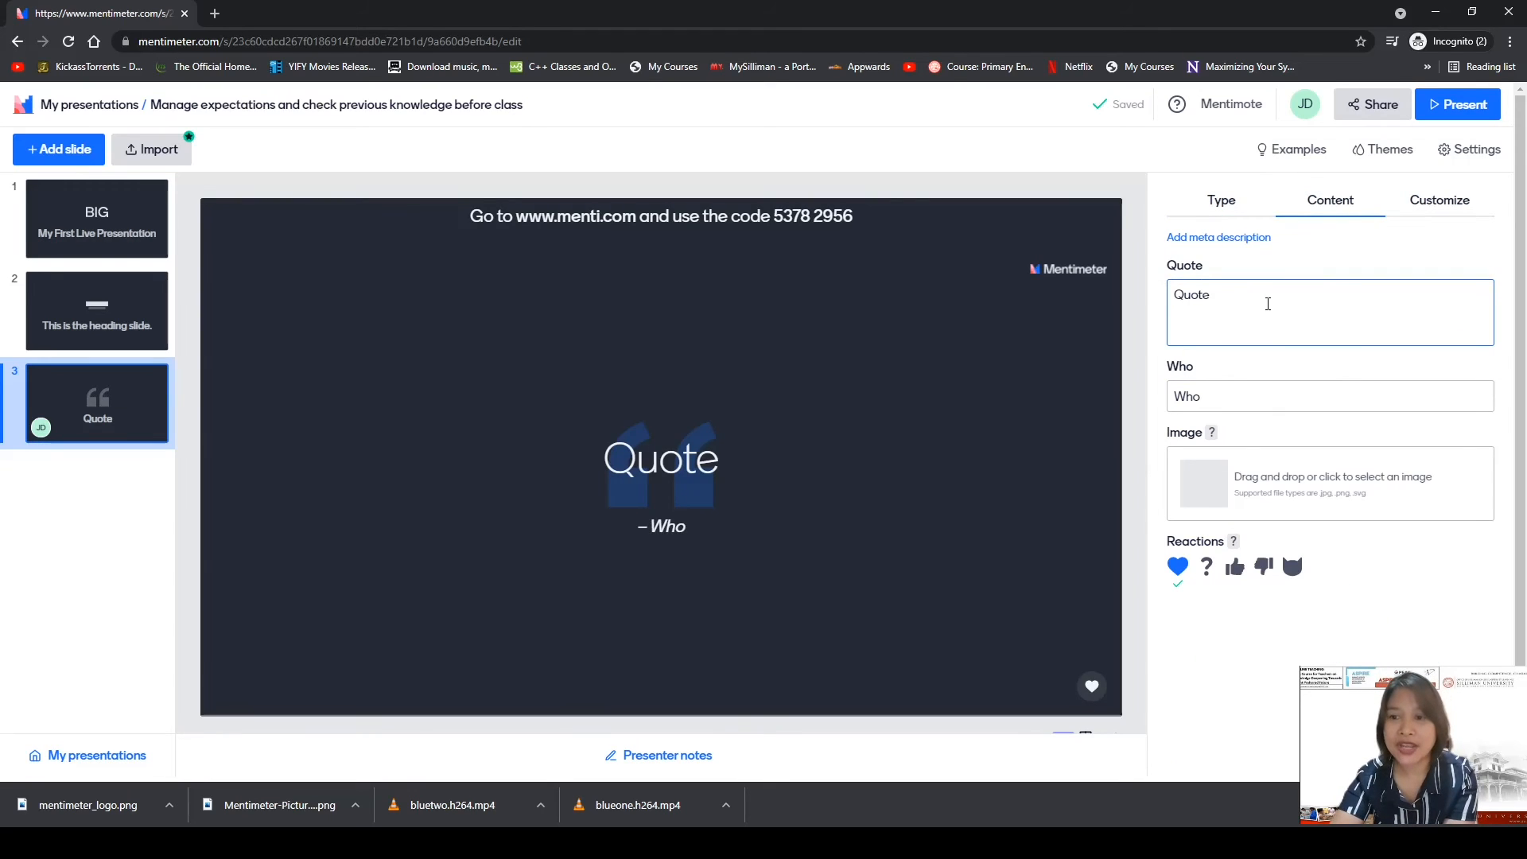
left_click(1246, 303)
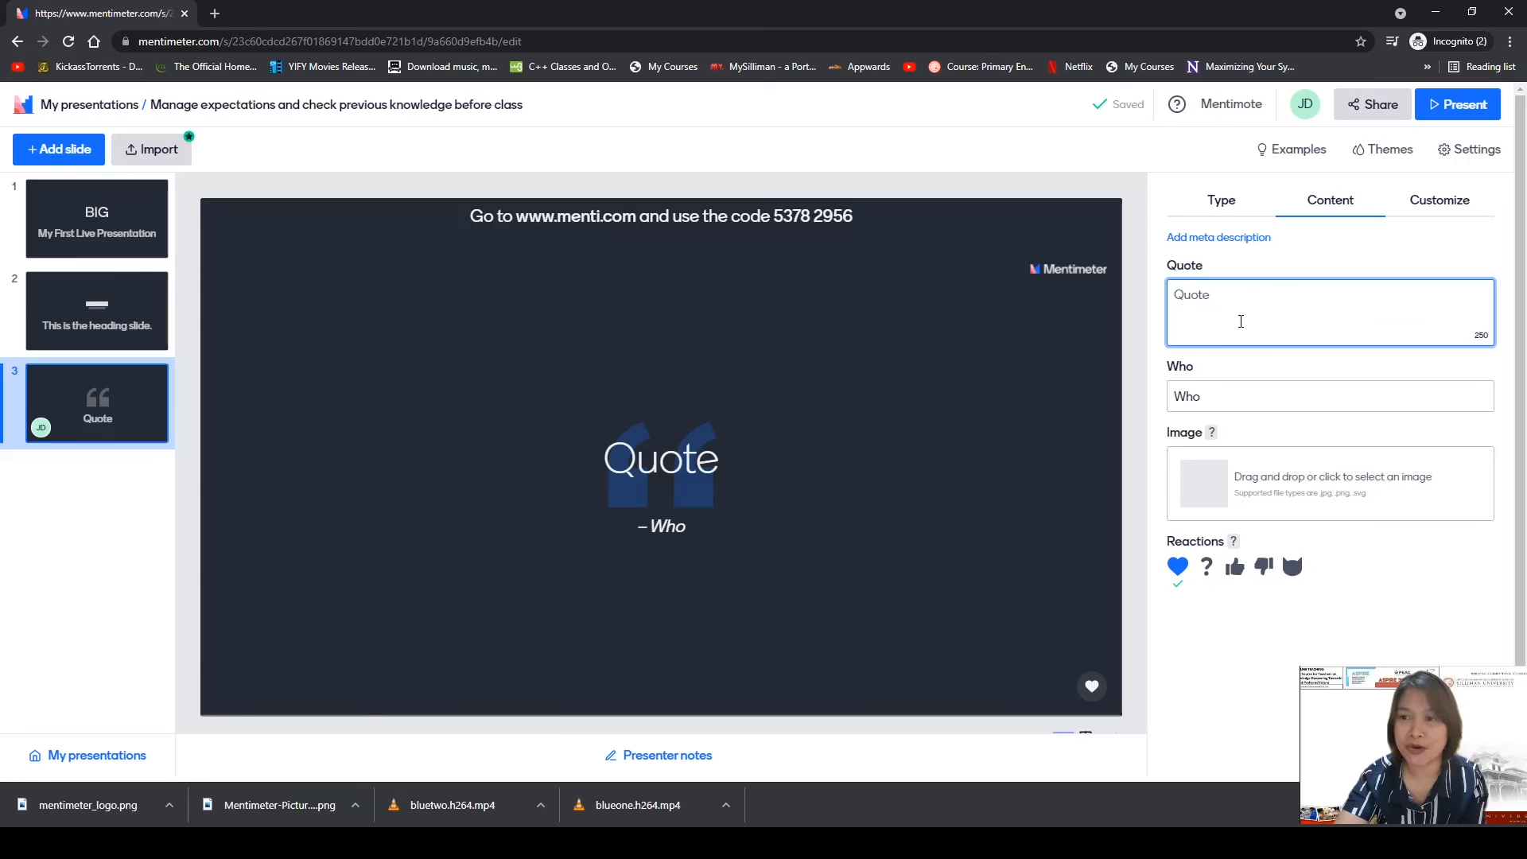
left_click(1223, 206)
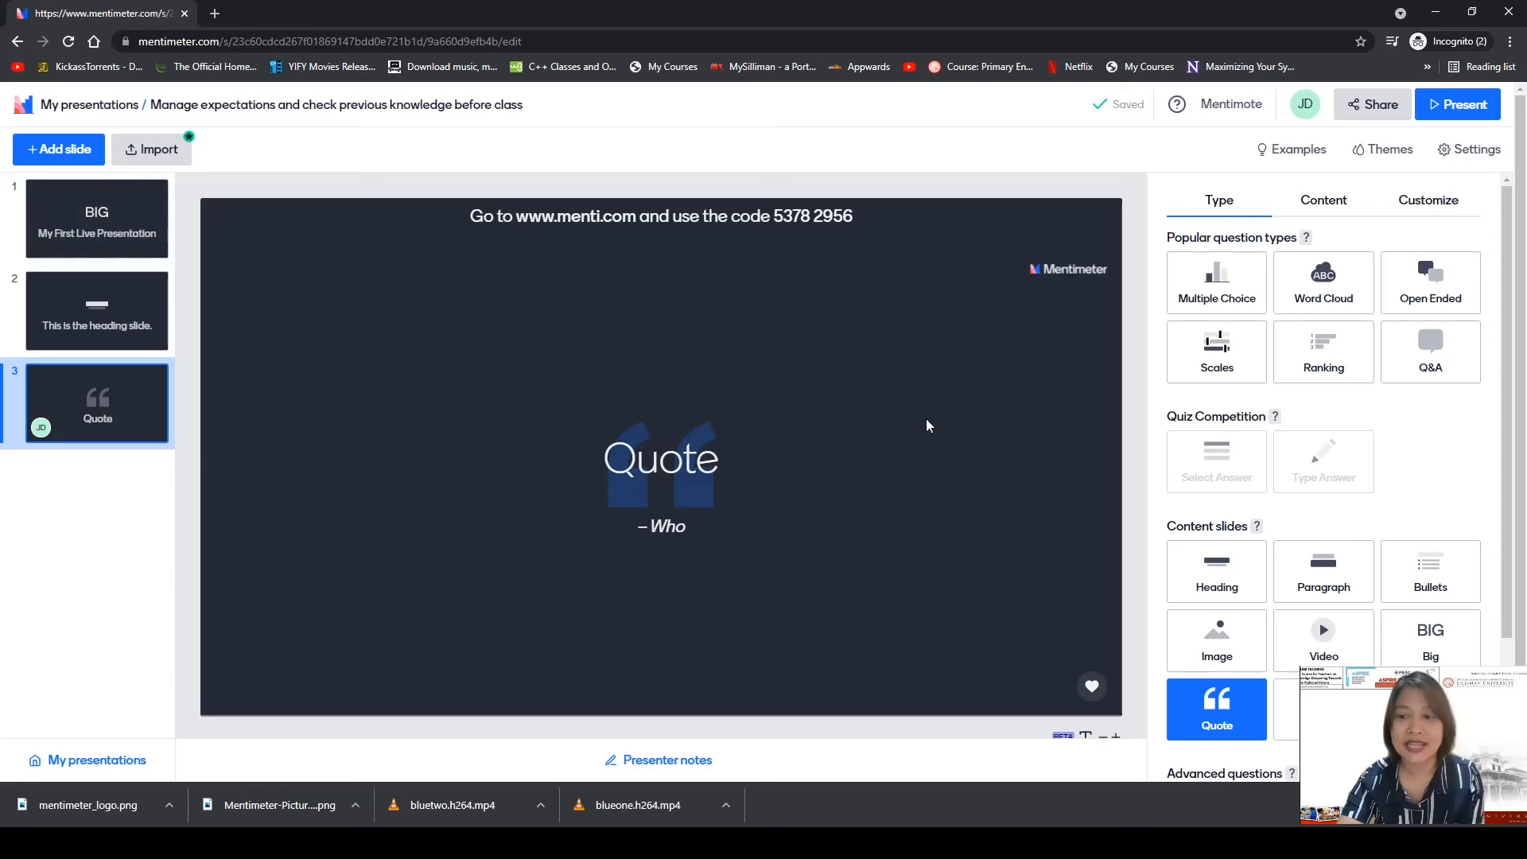
left_click(1333, 205)
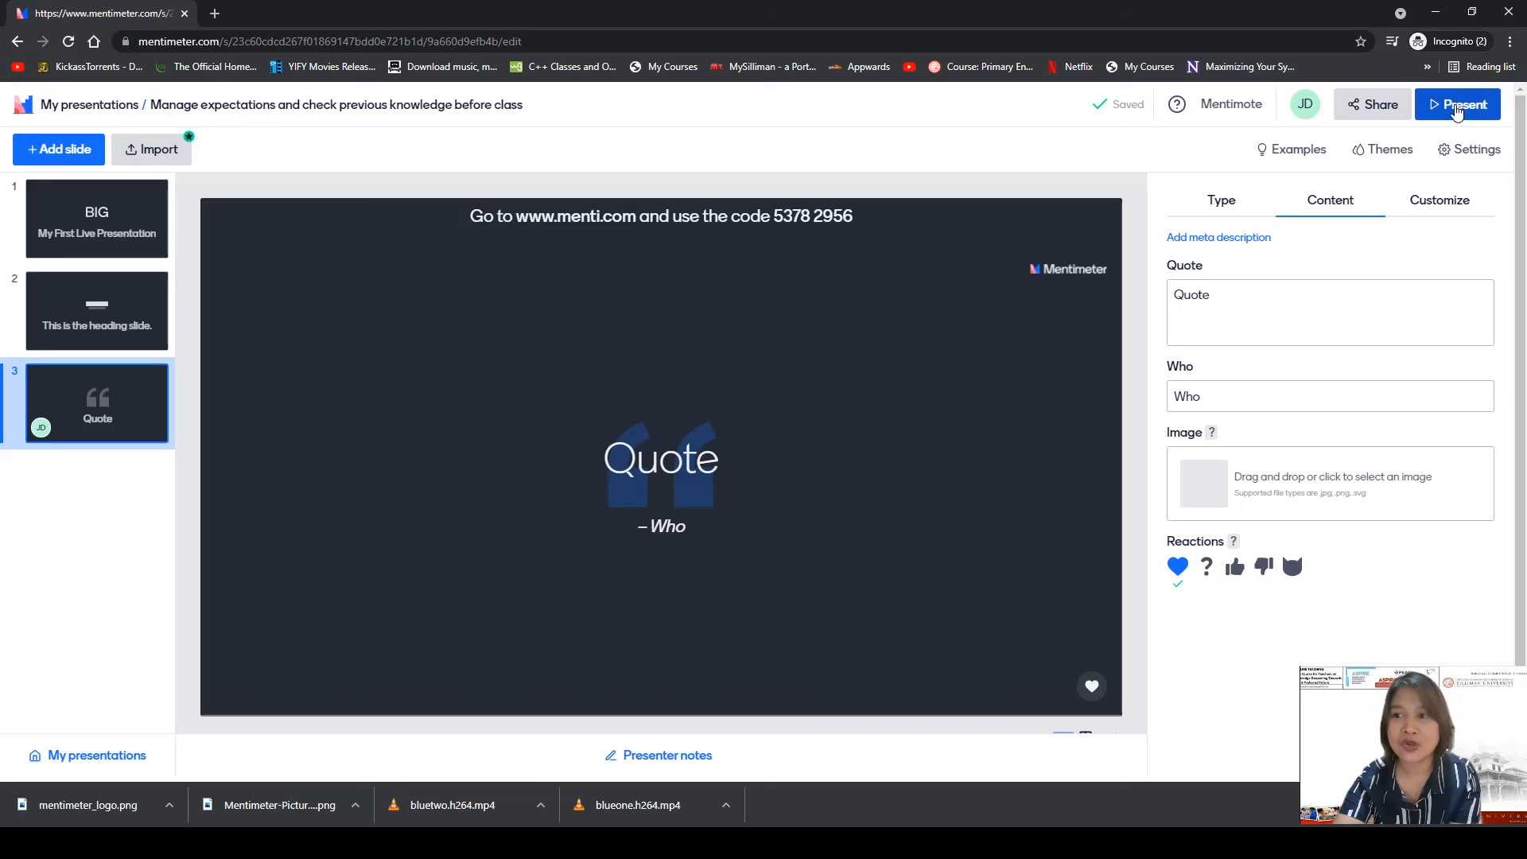
Select the 'My First Live Presentation' slide and start presenting it full screen.
left_click(62, 245)
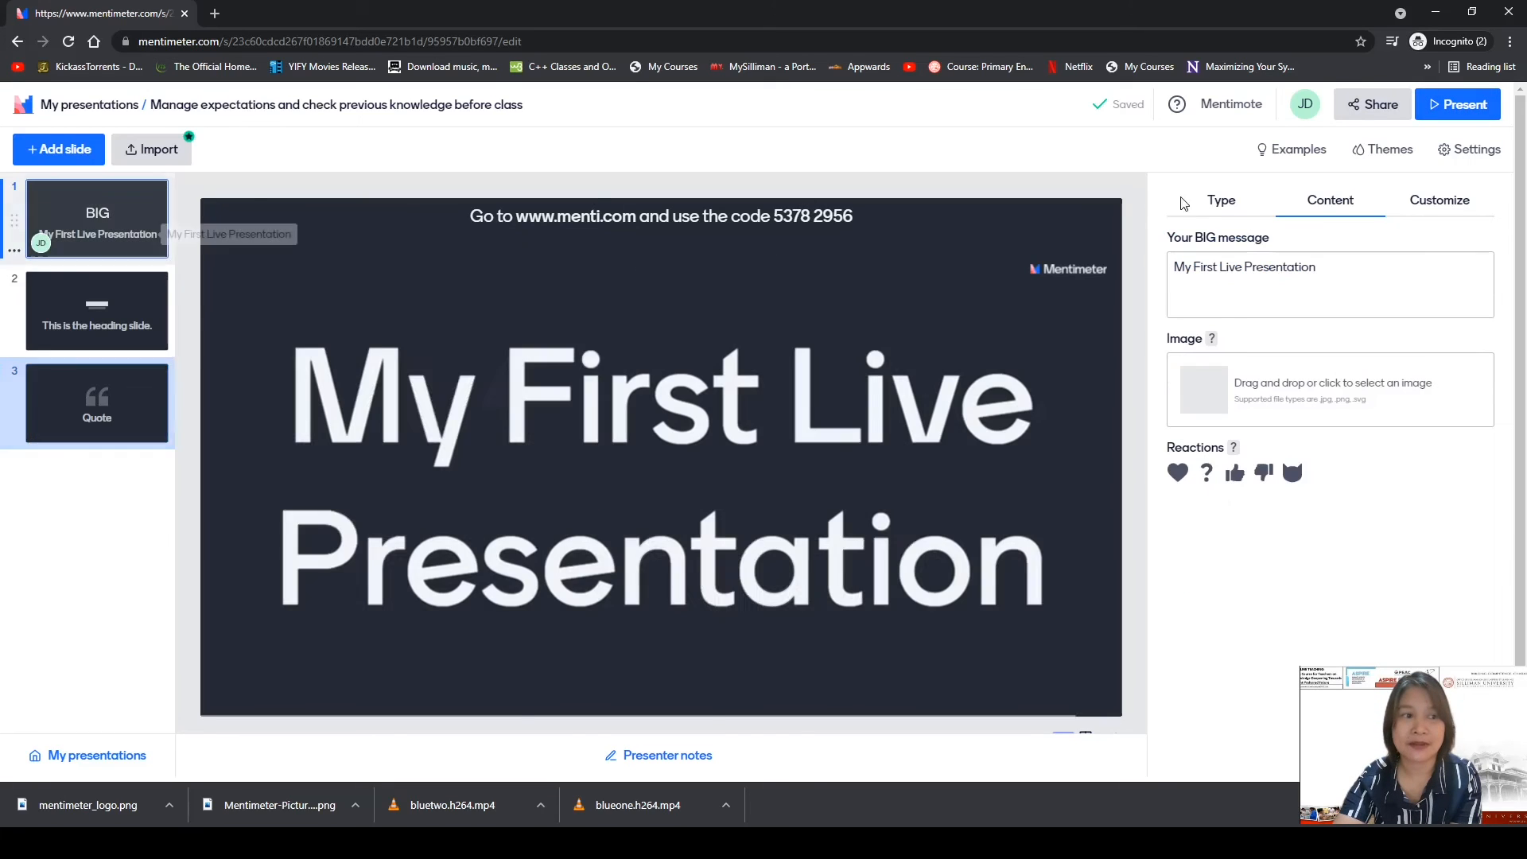
left_click(1459, 113)
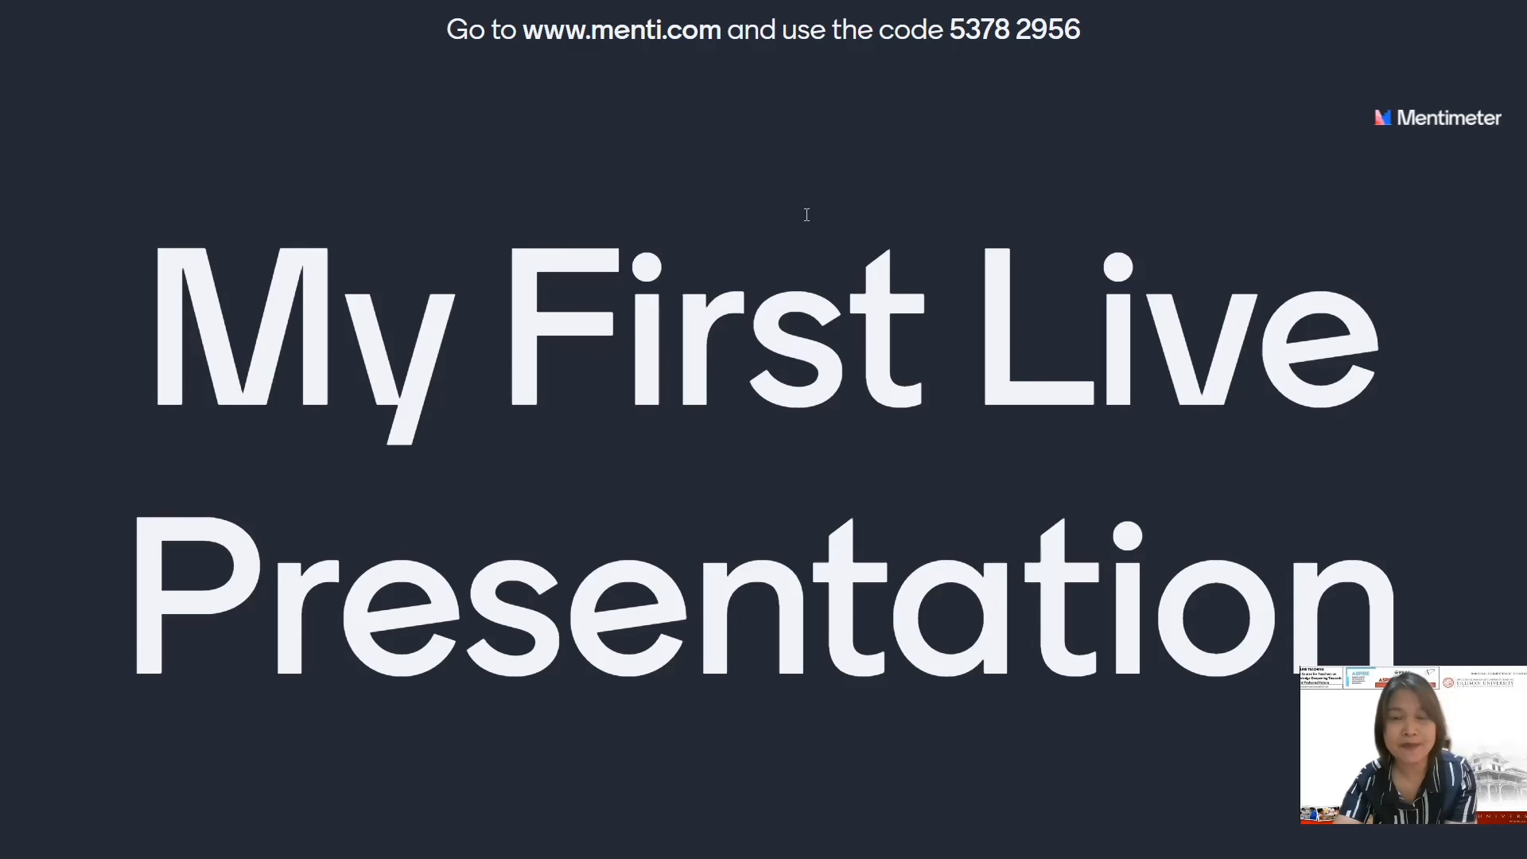
mouse_move(550, 33)
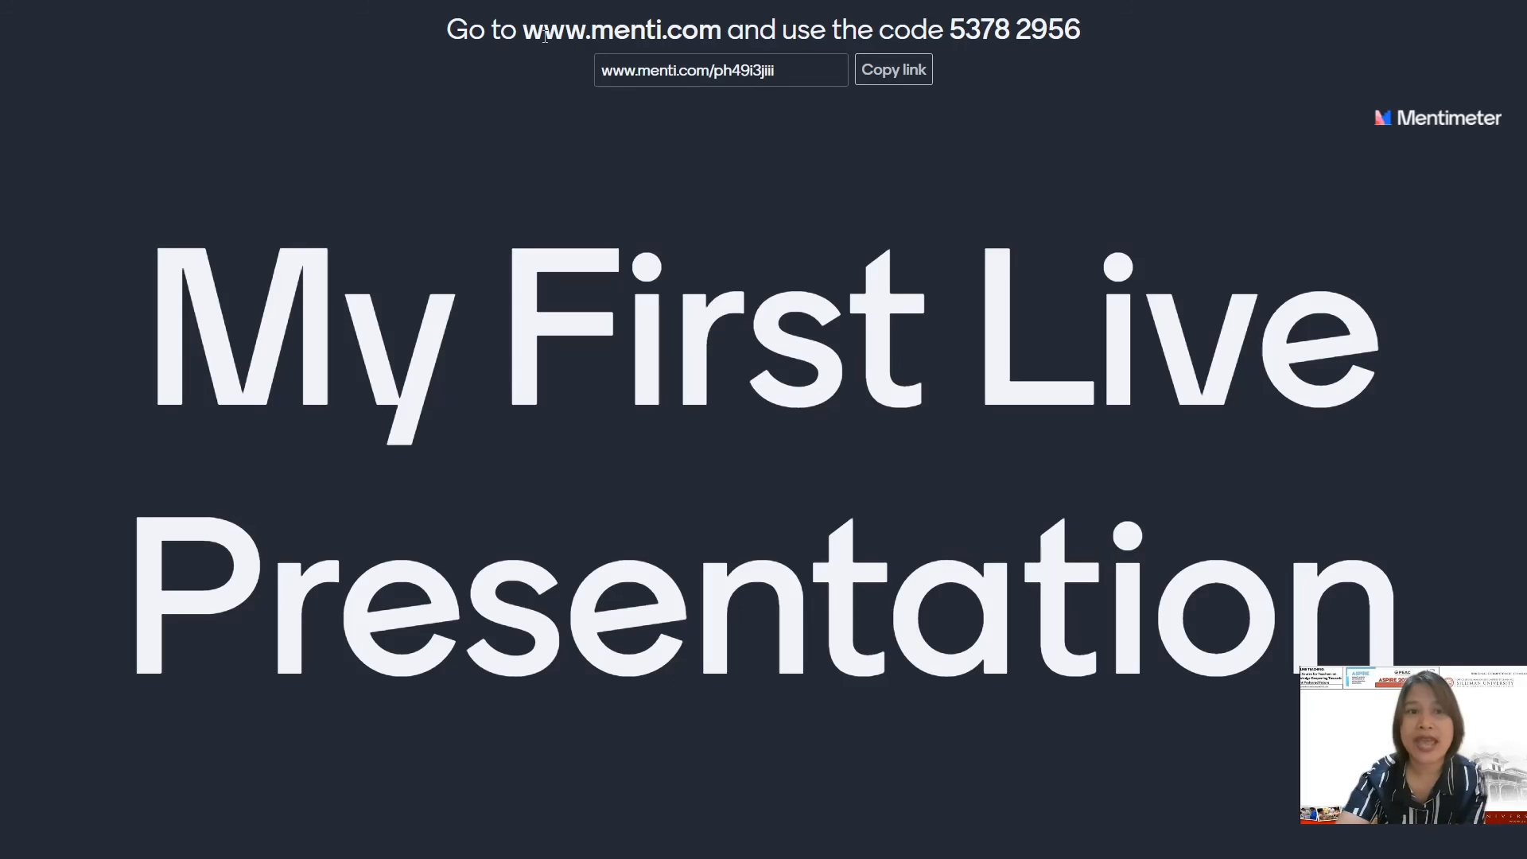